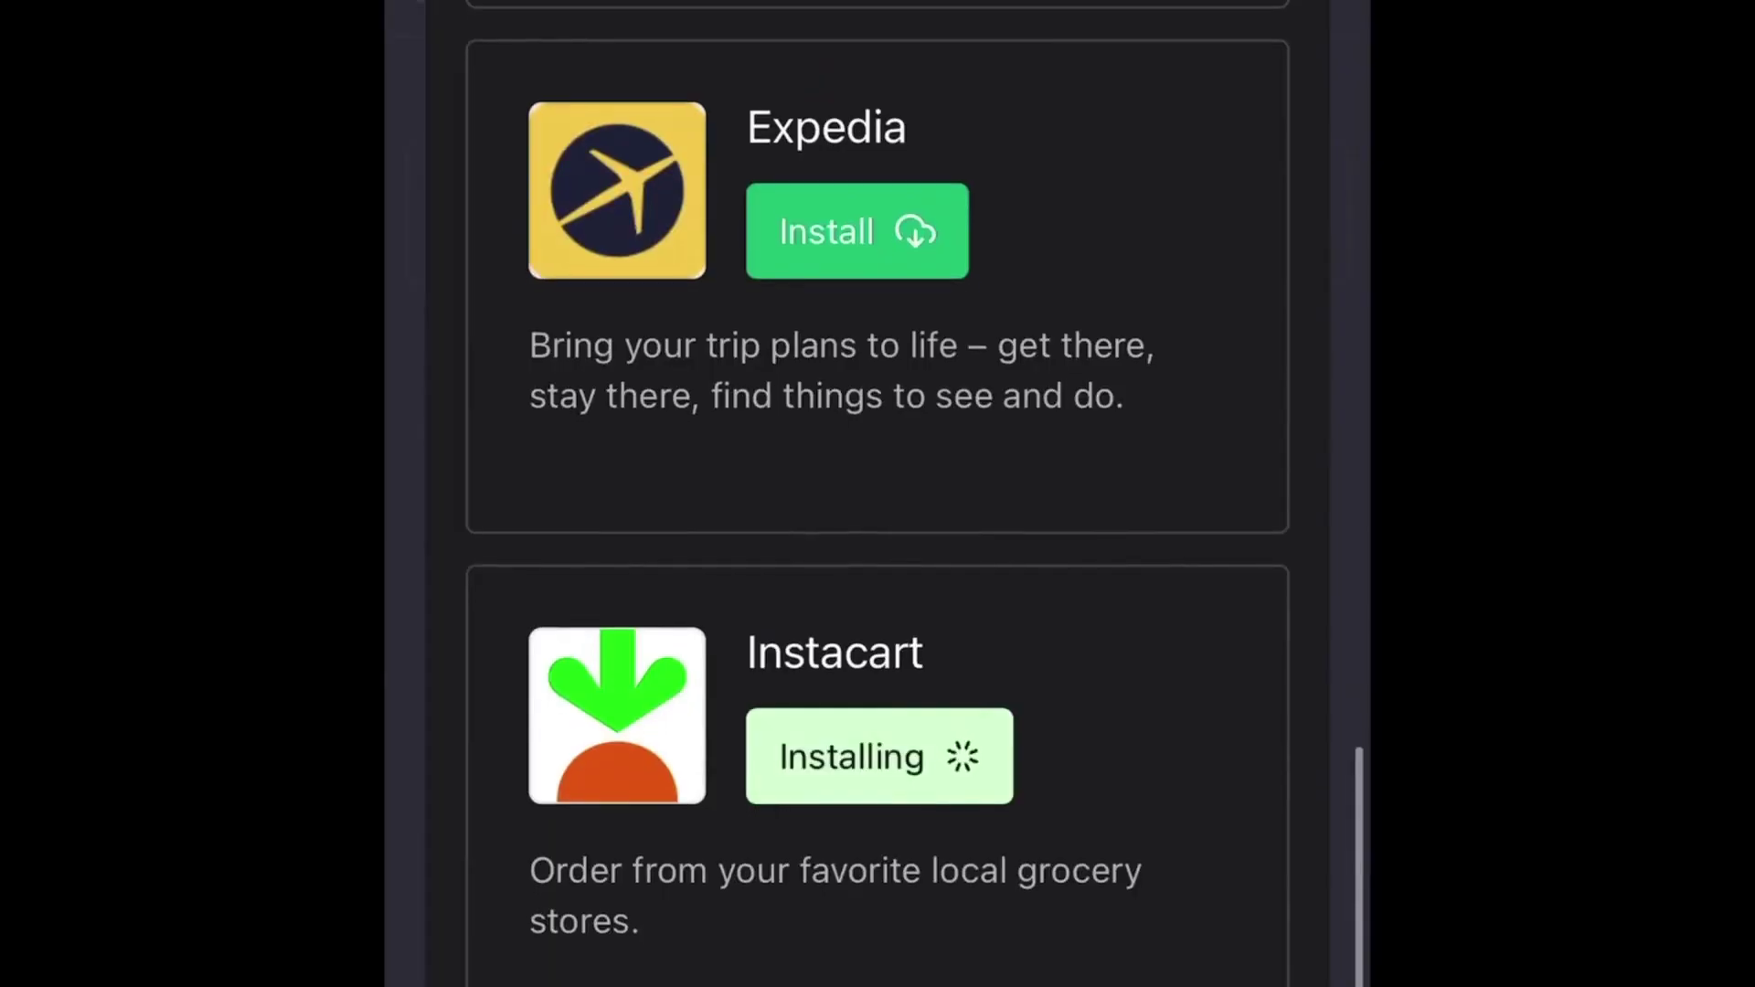
{"action": "scroll", "coordinate": [878, 494], "scroll_direction": "up", "scroll_amount": 10}
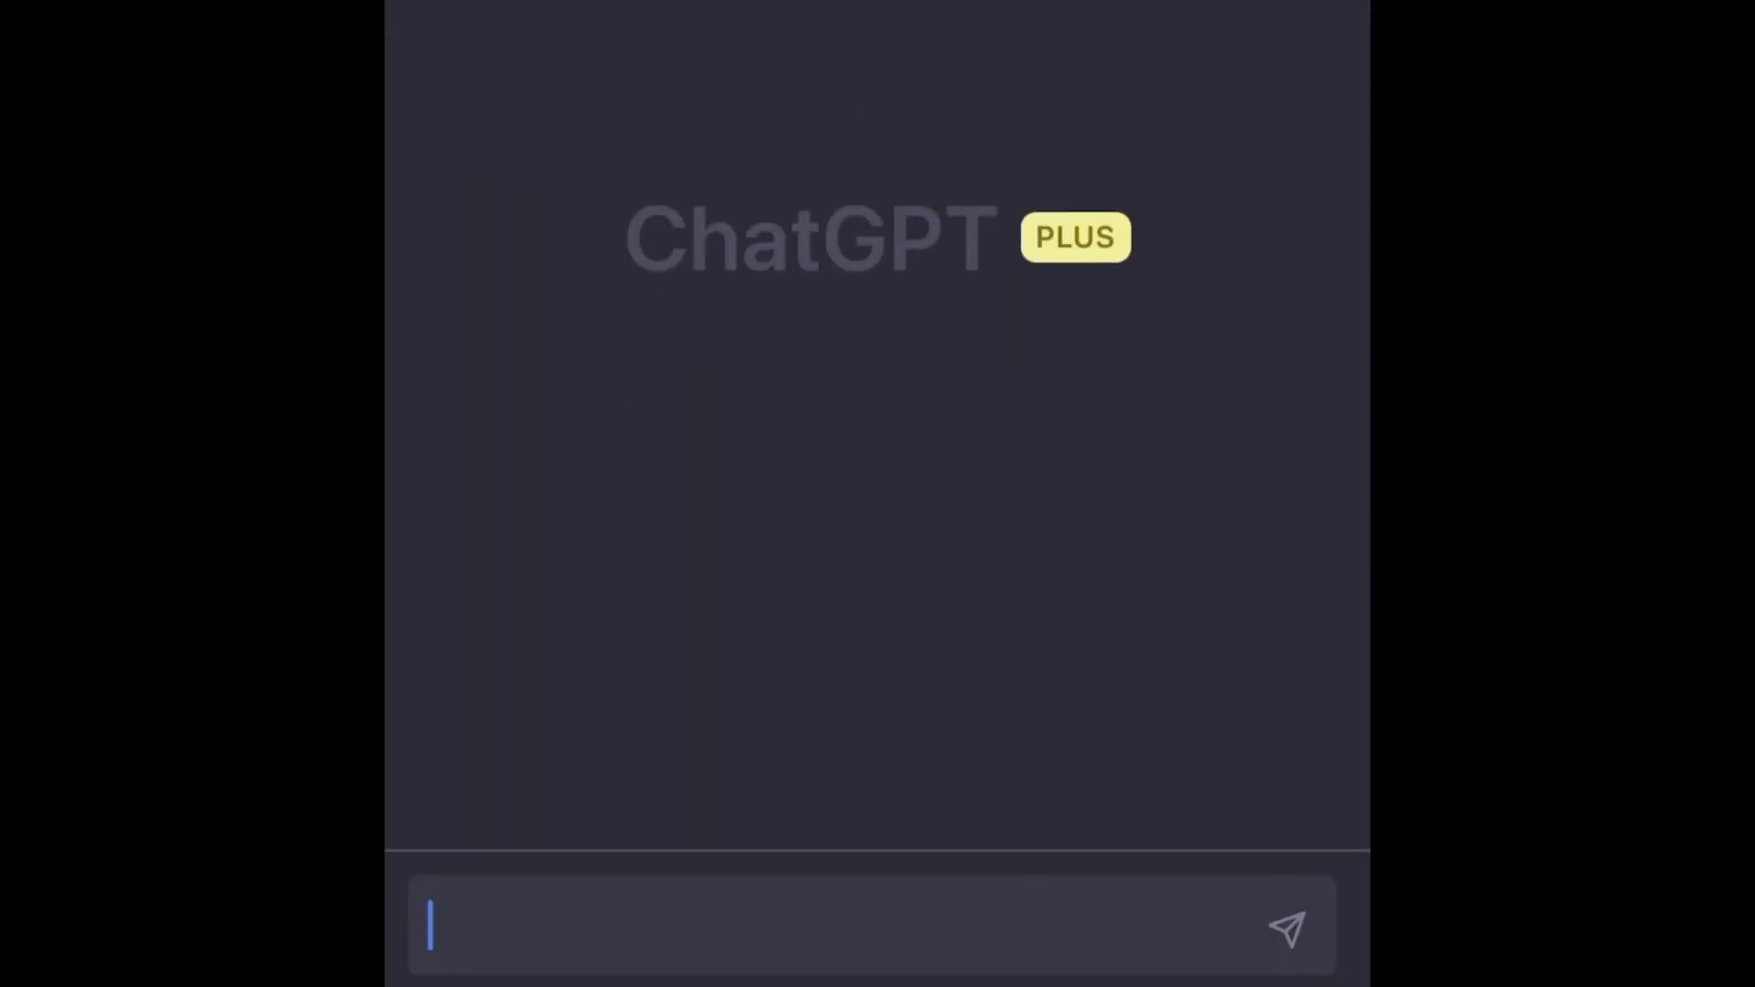
Ask via the Instacart plugin for a vegan San Francisco restaurant, recipe calories and an Instacart order.
{"action": "left_click", "coordinate": [513, 811]}
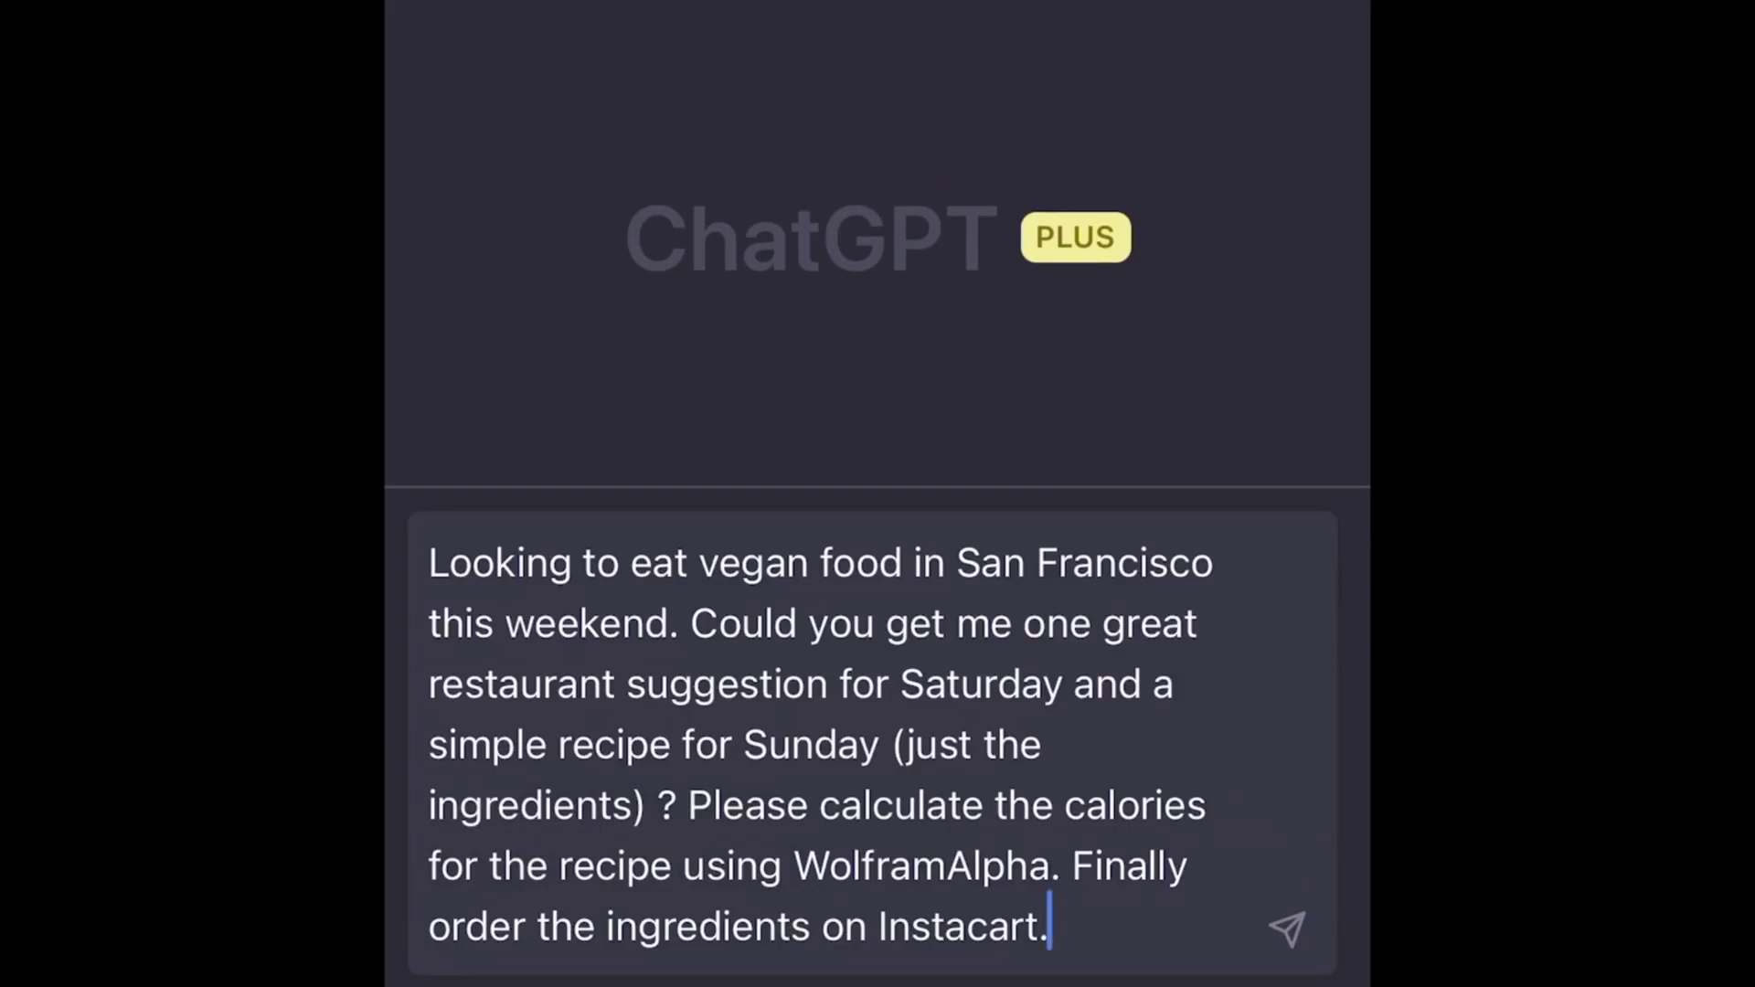
{"action": "left_click", "coordinate": [1287, 931]}
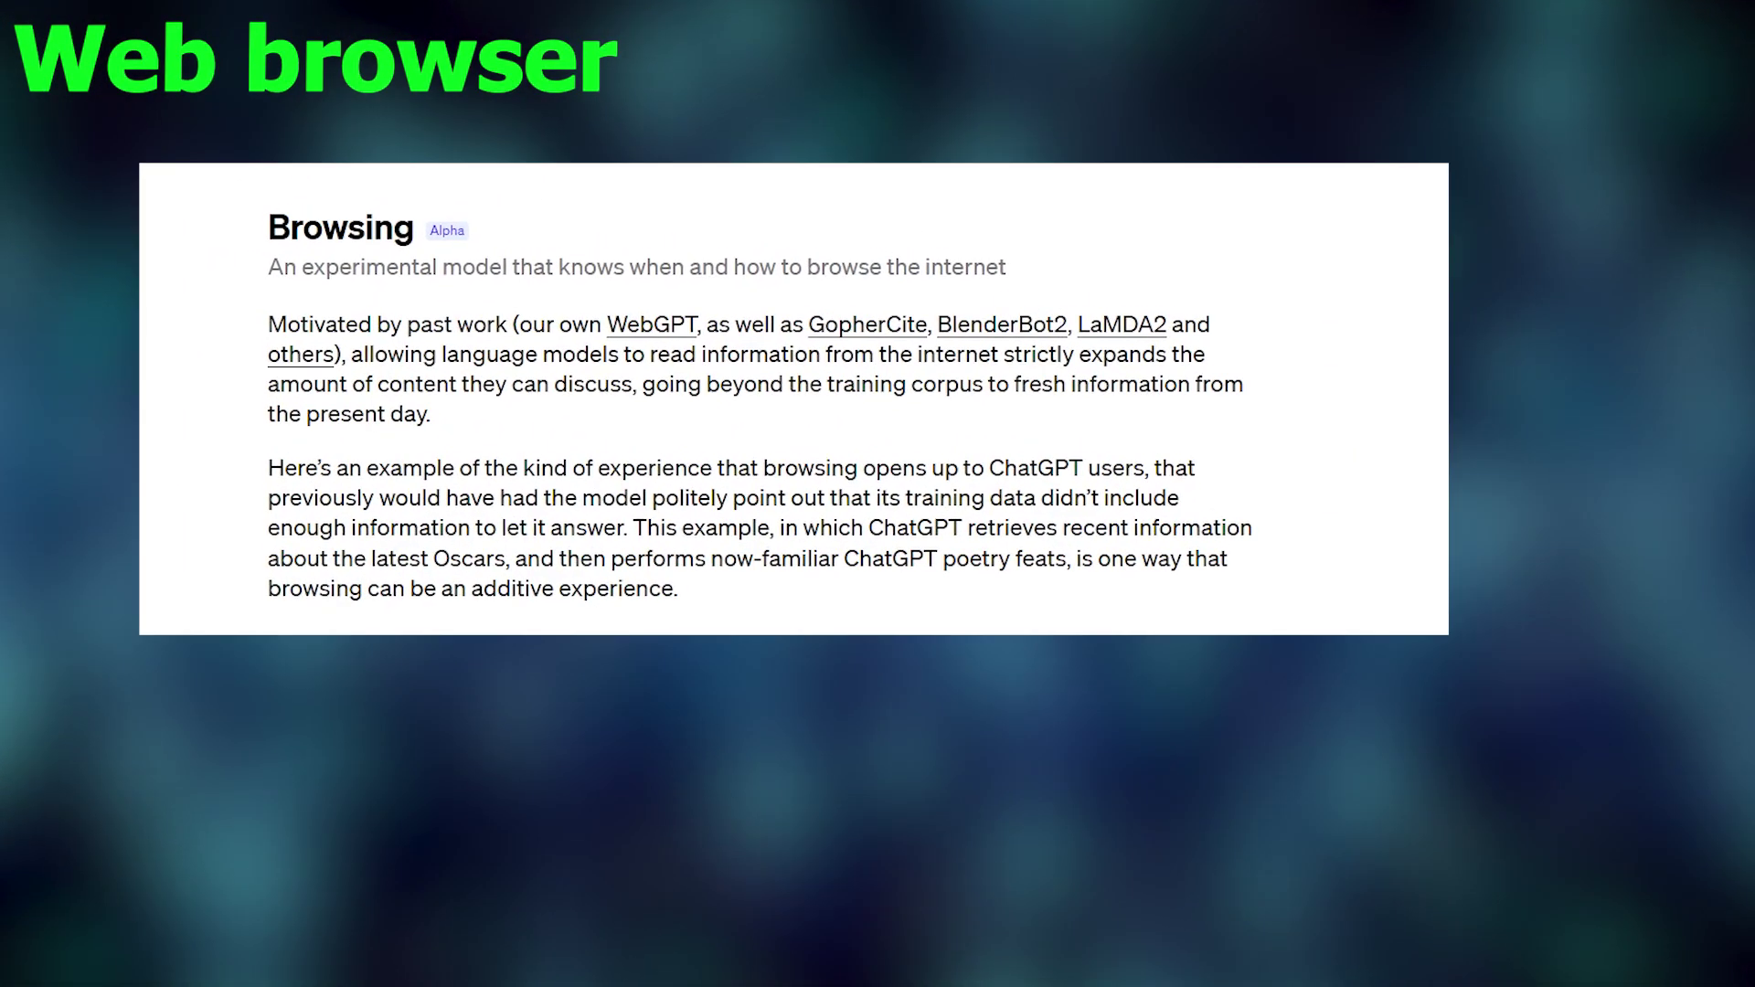
{"action": "scroll", "coordinate": [850, 548], "scroll_direction": "down", "scroll_amount": 1}
{"action": "scroll", "coordinate": [850, 549], "scroll_direction": "down", "scroll_amount": 1}
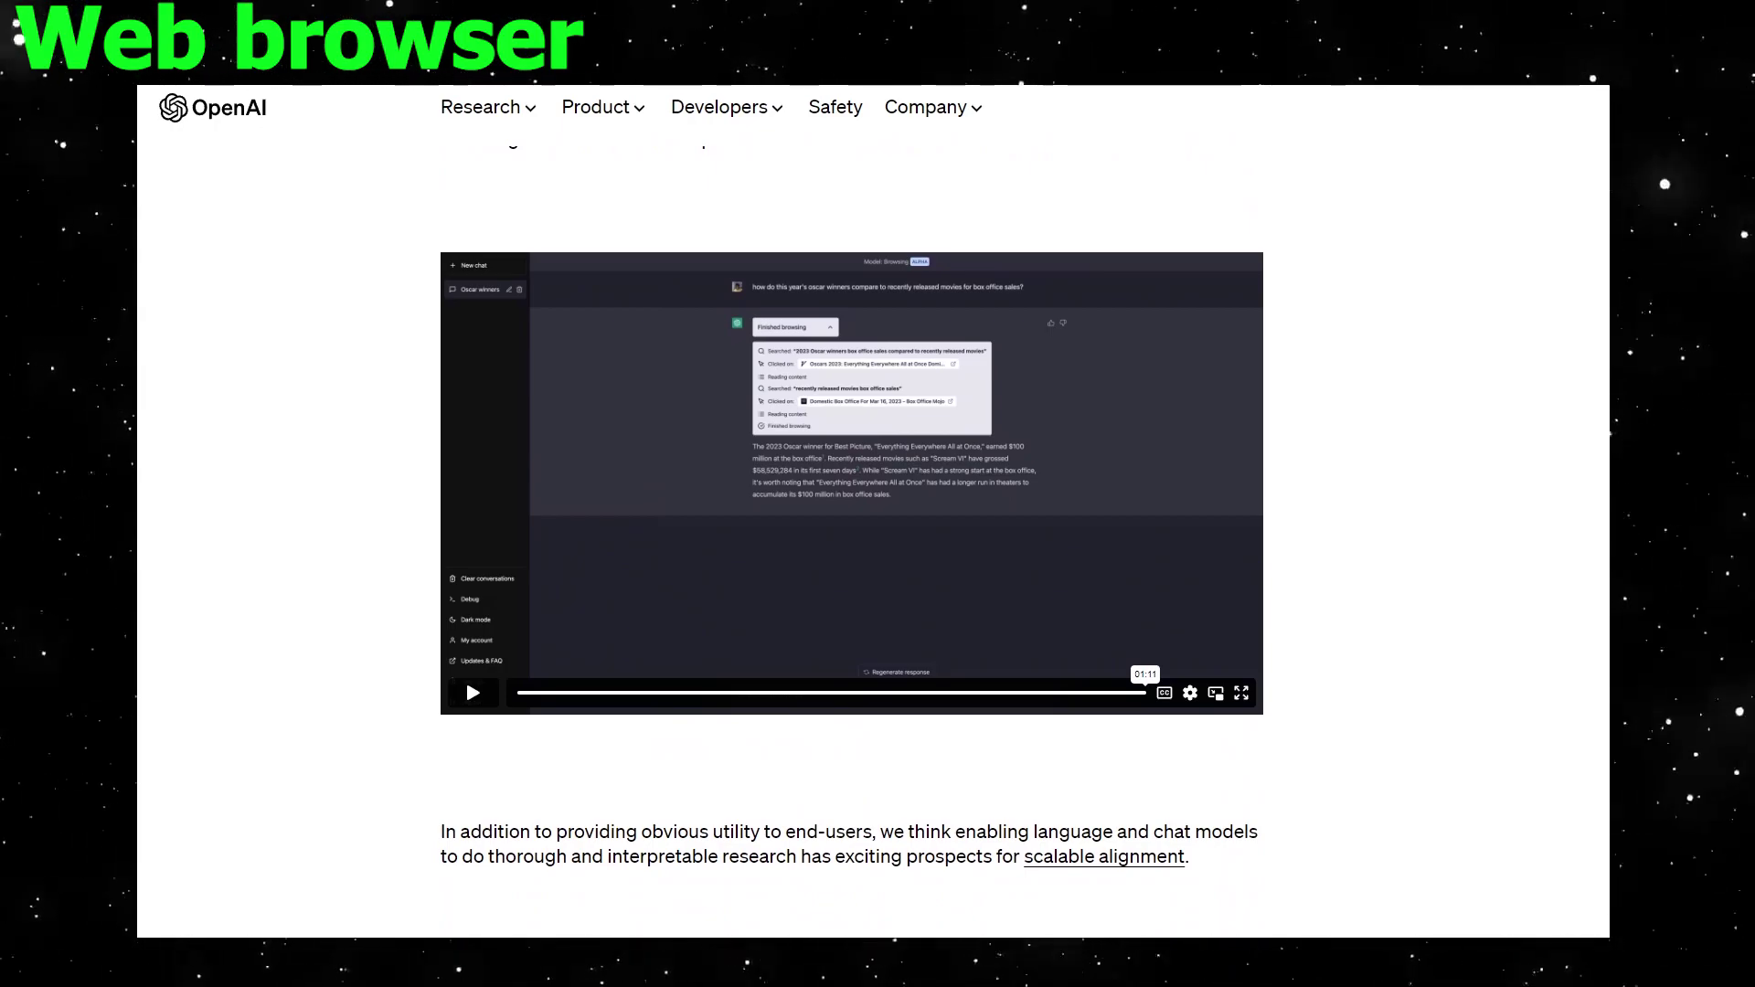
{"action": "scroll", "coordinate": [851, 548], "scroll_direction": "down", "scroll_amount": 1}
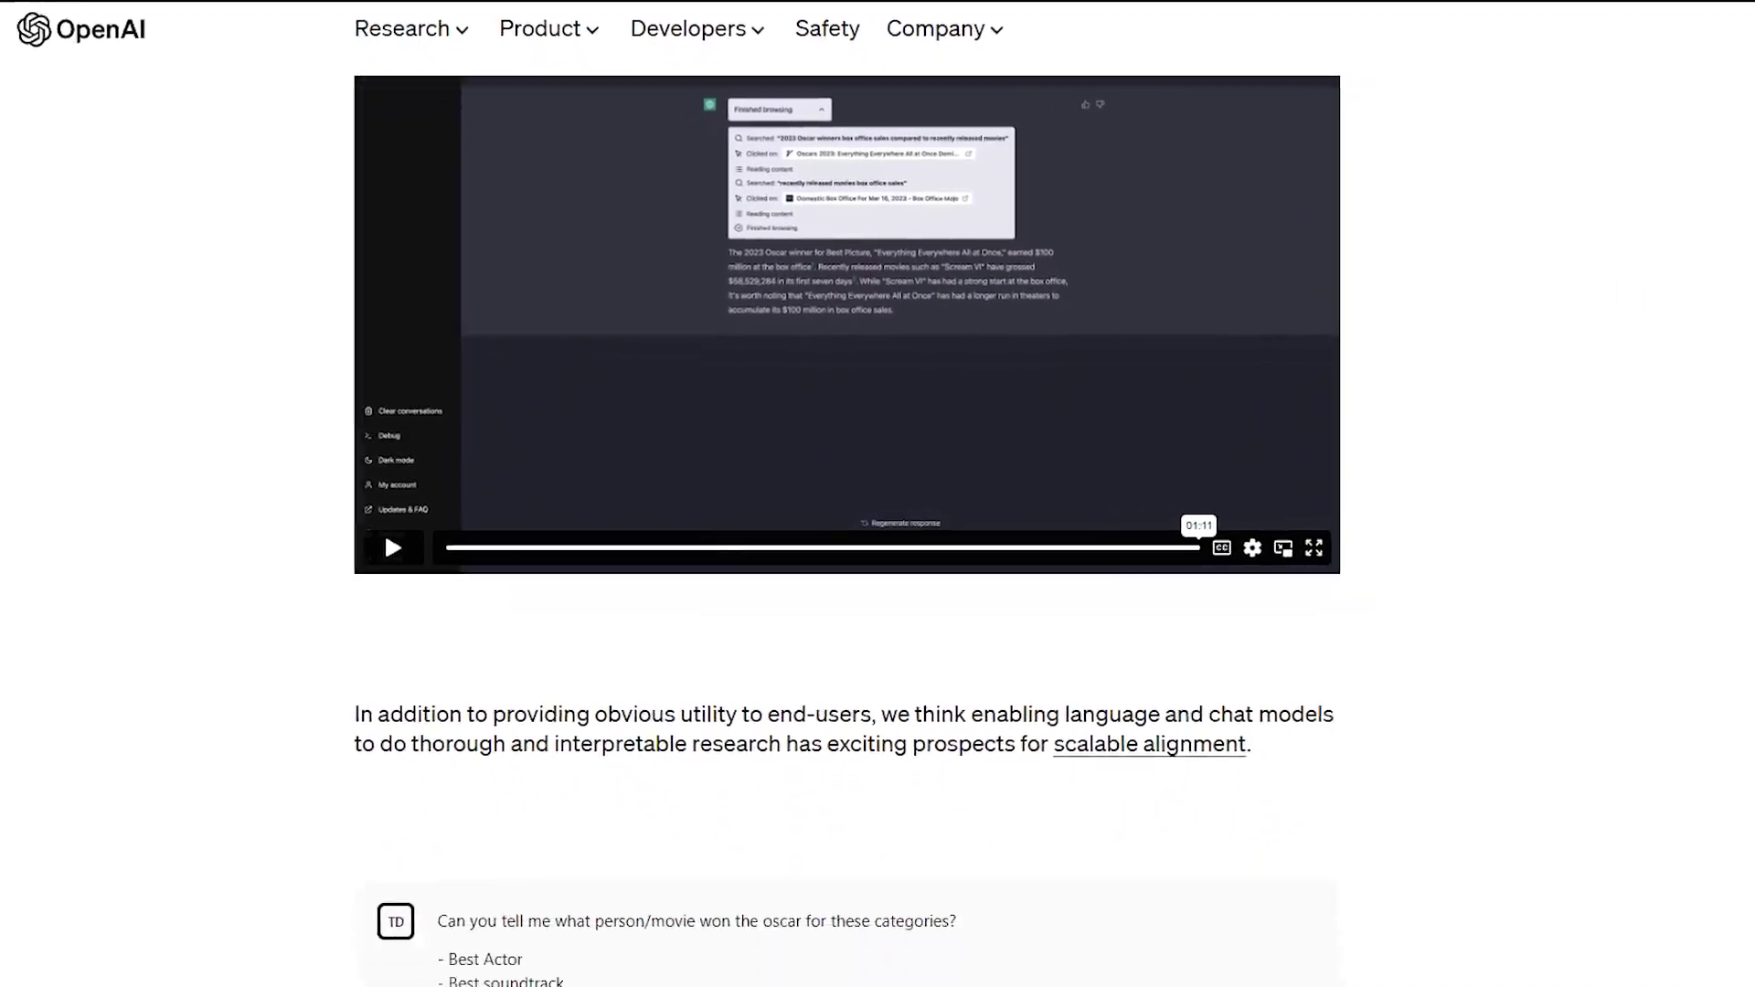
{"action": "scroll", "coordinate": [850, 549], "scroll_direction": "down", "scroll_amount": 1}
{"action": "scroll", "coordinate": [851, 548], "scroll_direction": "down", "scroll_amount": 2}
{"action": "scroll", "coordinate": [851, 549], "scroll_direction": "down", "scroll_amount": 2}
{"action": "scroll", "coordinate": [850, 548], "scroll_direction": "down", "scroll_amount": 1}
{"action": "scroll", "coordinate": [850, 549], "scroll_direction": "up", "scroll_amount": 1}
{"action": "scroll", "coordinate": [851, 549], "scroll_direction": "up", "scroll_amount": 1}
{"action": "scroll", "coordinate": [851, 548], "scroll_direction": "up", "scroll_amount": 1}
{"action": "scroll", "coordinate": [850, 549], "scroll_direction": "up", "scroll_amount": 1}
{"action": "scroll", "coordinate": [851, 549], "scroll_direction": "up", "scroll_amount": 2}
{"action": "scroll", "coordinate": [850, 549], "scroll_direction": "up", "scroll_amount": 2}
{"action": "scroll", "coordinate": [850, 548], "scroll_direction": "up", "scroll_amount": 2}
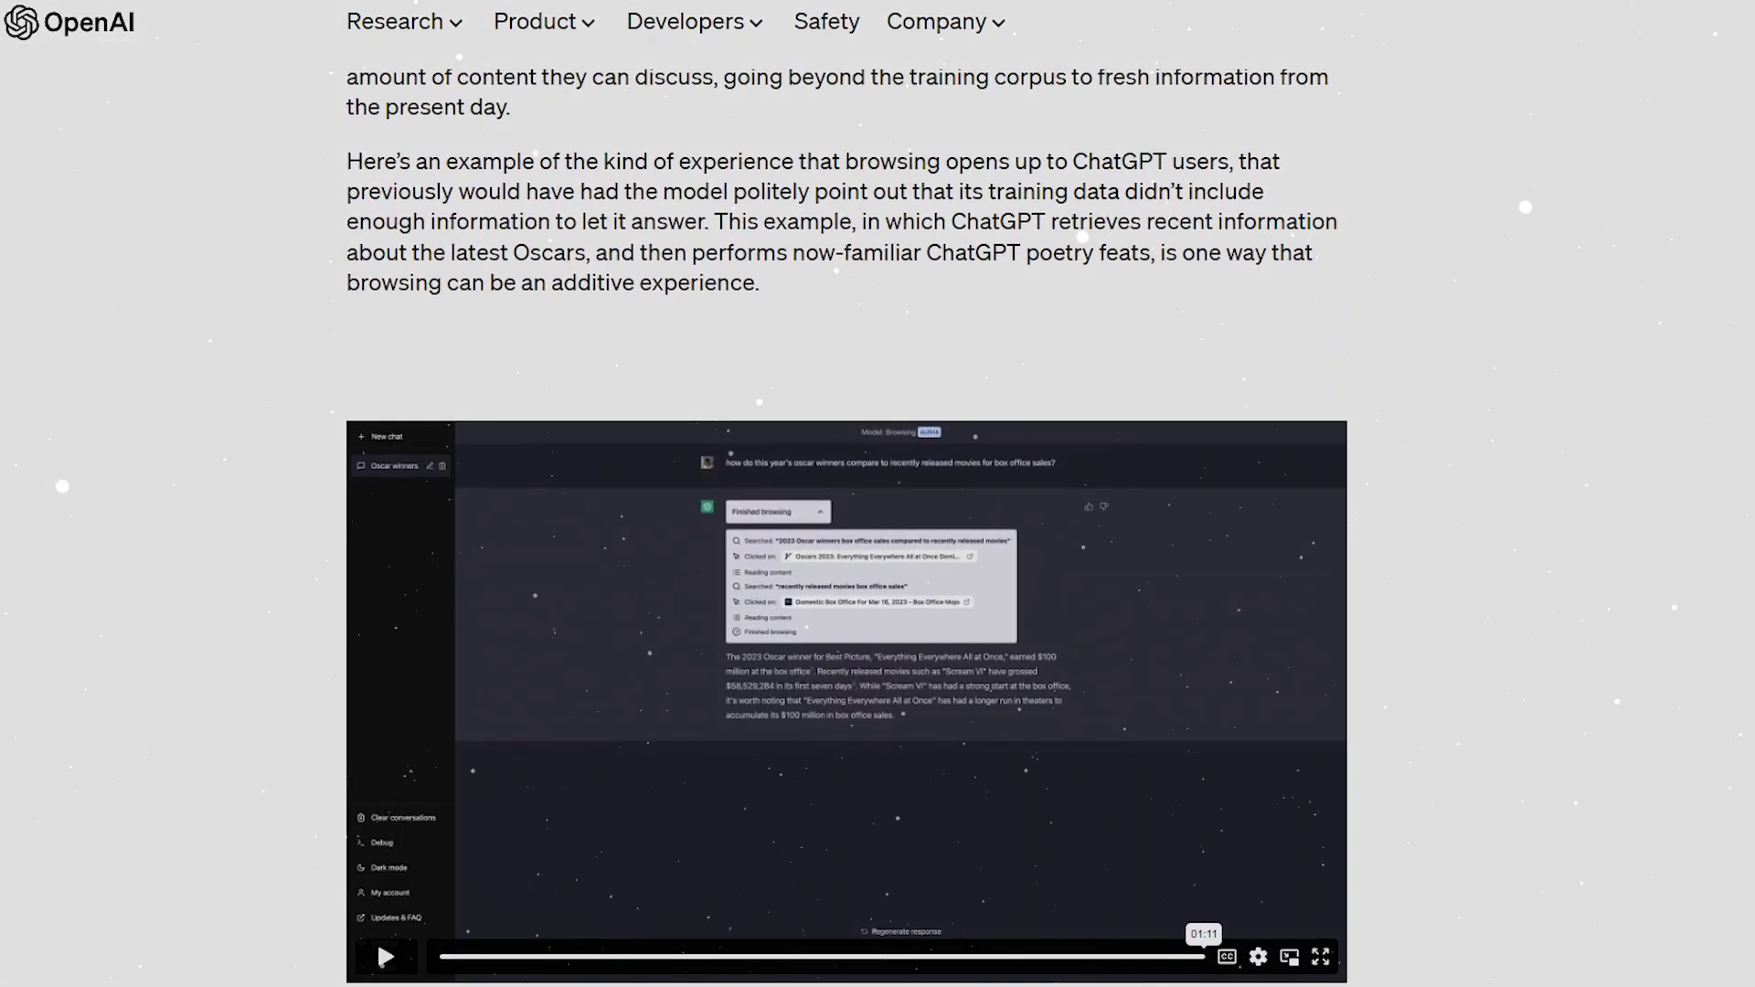
{"action": "scroll", "coordinate": [850, 550], "scroll_direction": "up", "scroll_amount": 2}
{"action": "scroll", "coordinate": [851, 548], "scroll_direction": "up", "scroll_amount": 1}
{"action": "scroll", "coordinate": [851, 548], "scroll_direction": "down", "scroll_amount": 1}
{"action": "scroll", "coordinate": [851, 549], "scroll_direction": "down", "scroll_amount": 1}
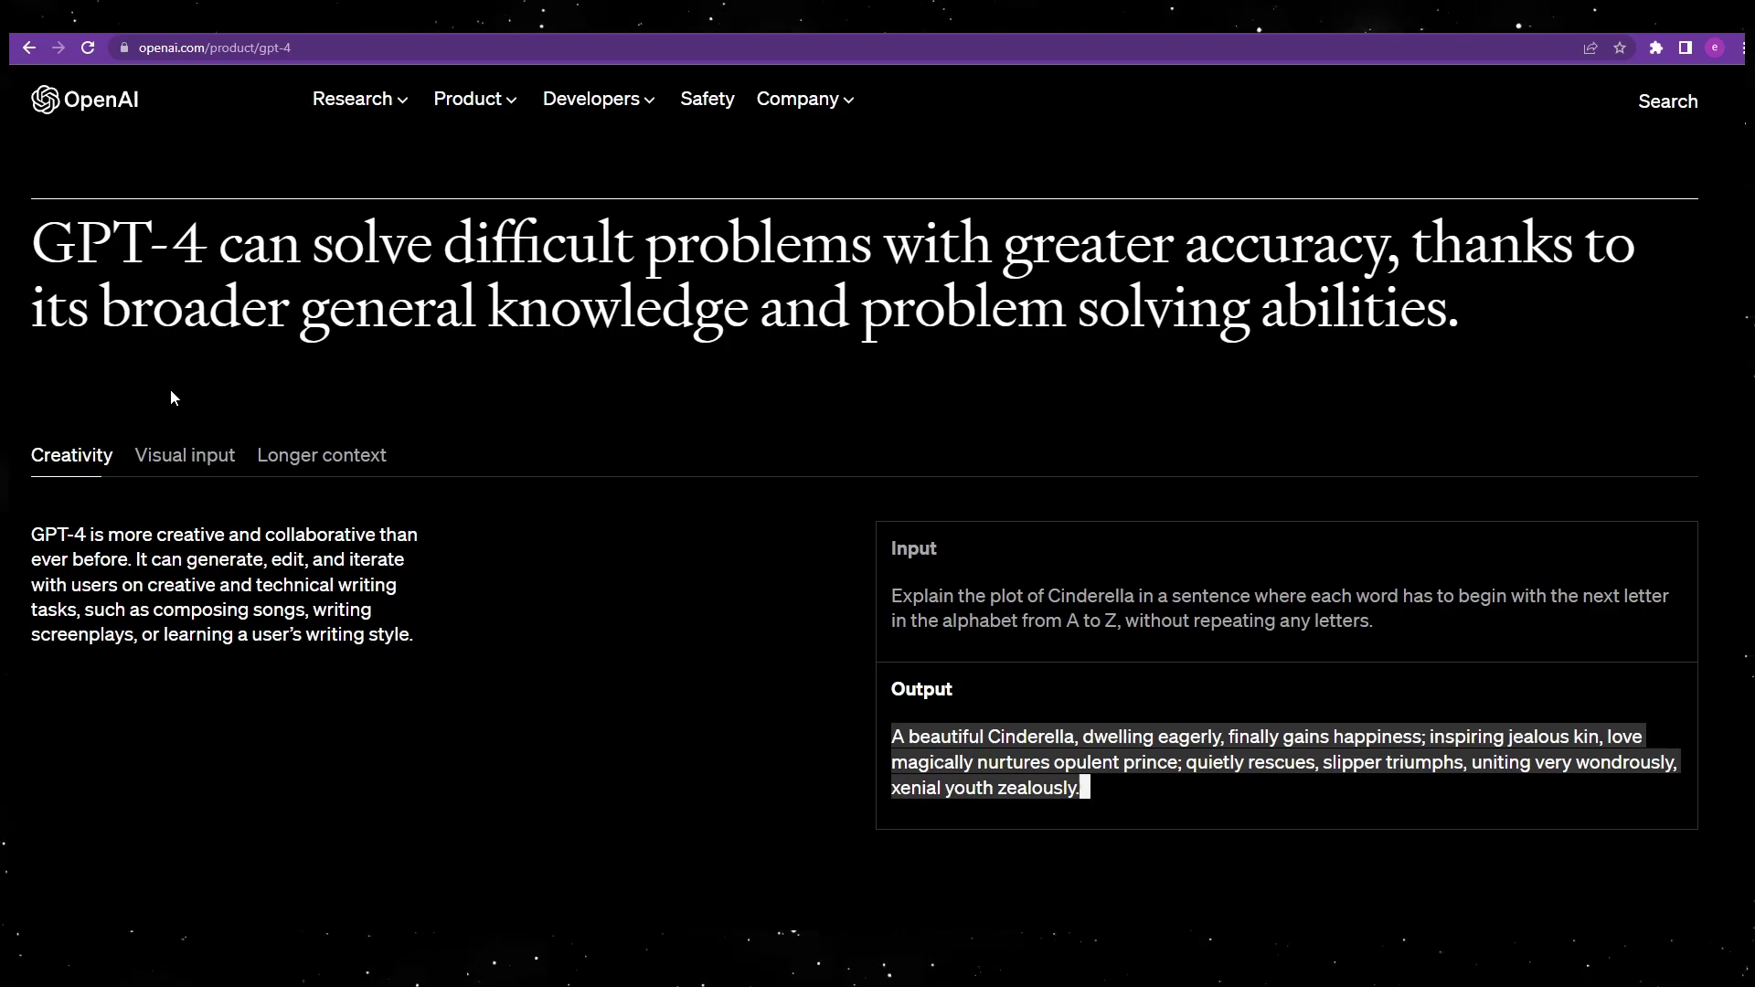
Show the GPT-4 Visual input example with the ingredients photo.
{"action": "left_click", "coordinate": [154, 462]}
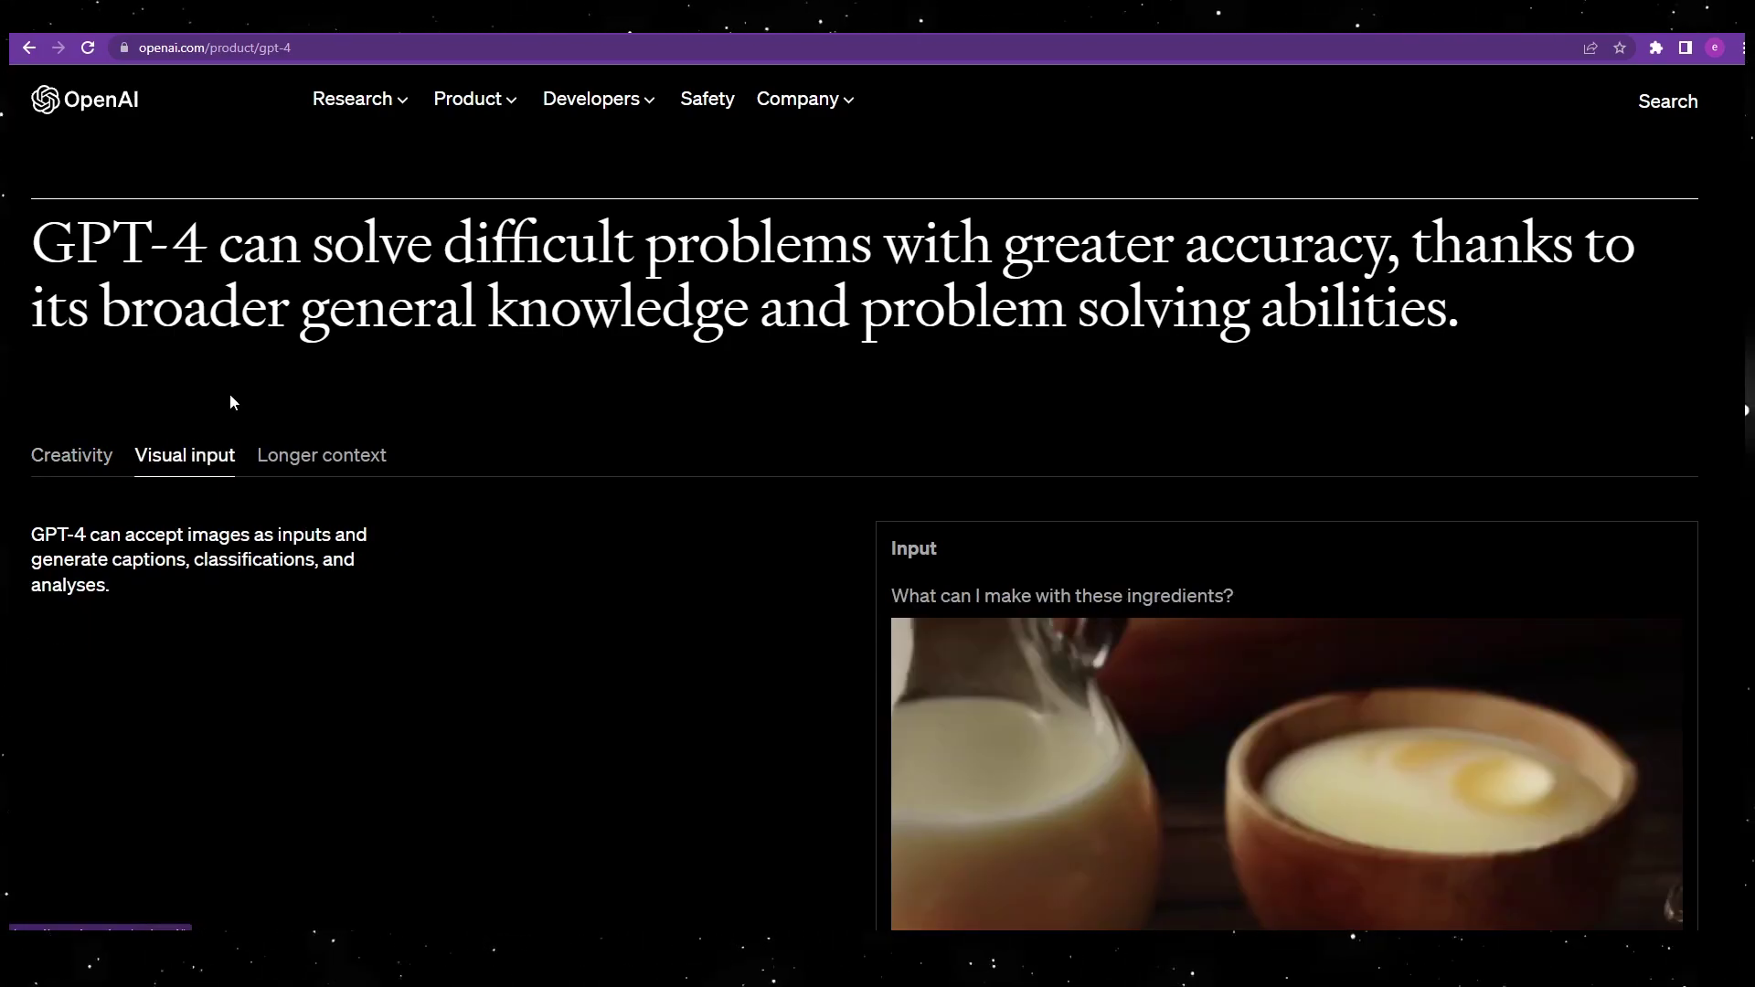
{"action": "scroll", "coordinate": [366, 391], "scroll_direction": "down", "scroll_amount": 1}
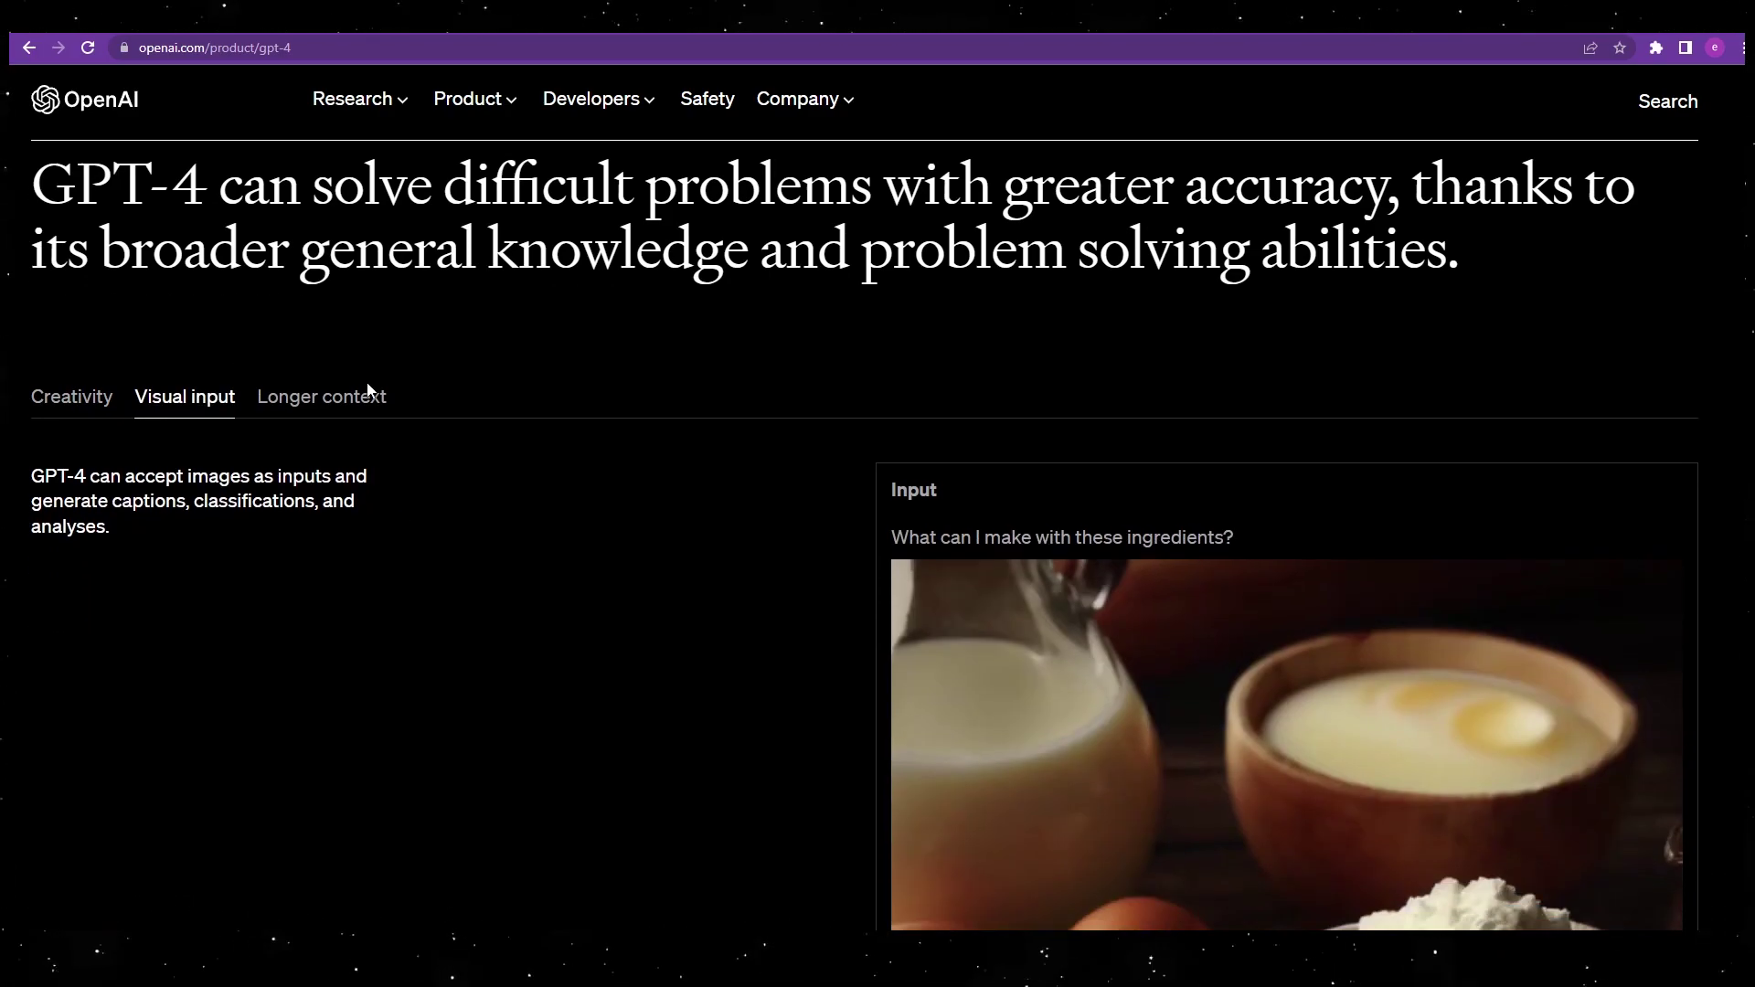
{"action": "scroll", "coordinate": [366, 390], "scroll_direction": "down", "scroll_amount": 1}
{"action": "scroll", "coordinate": [366, 391], "scroll_direction": "down", "scroll_amount": 1}
{"action": "scroll", "coordinate": [367, 392], "scroll_direction": "down", "scroll_amount": 1}
{"action": "scroll", "coordinate": [366, 390], "scroll_direction": "down", "scroll_amount": 2}
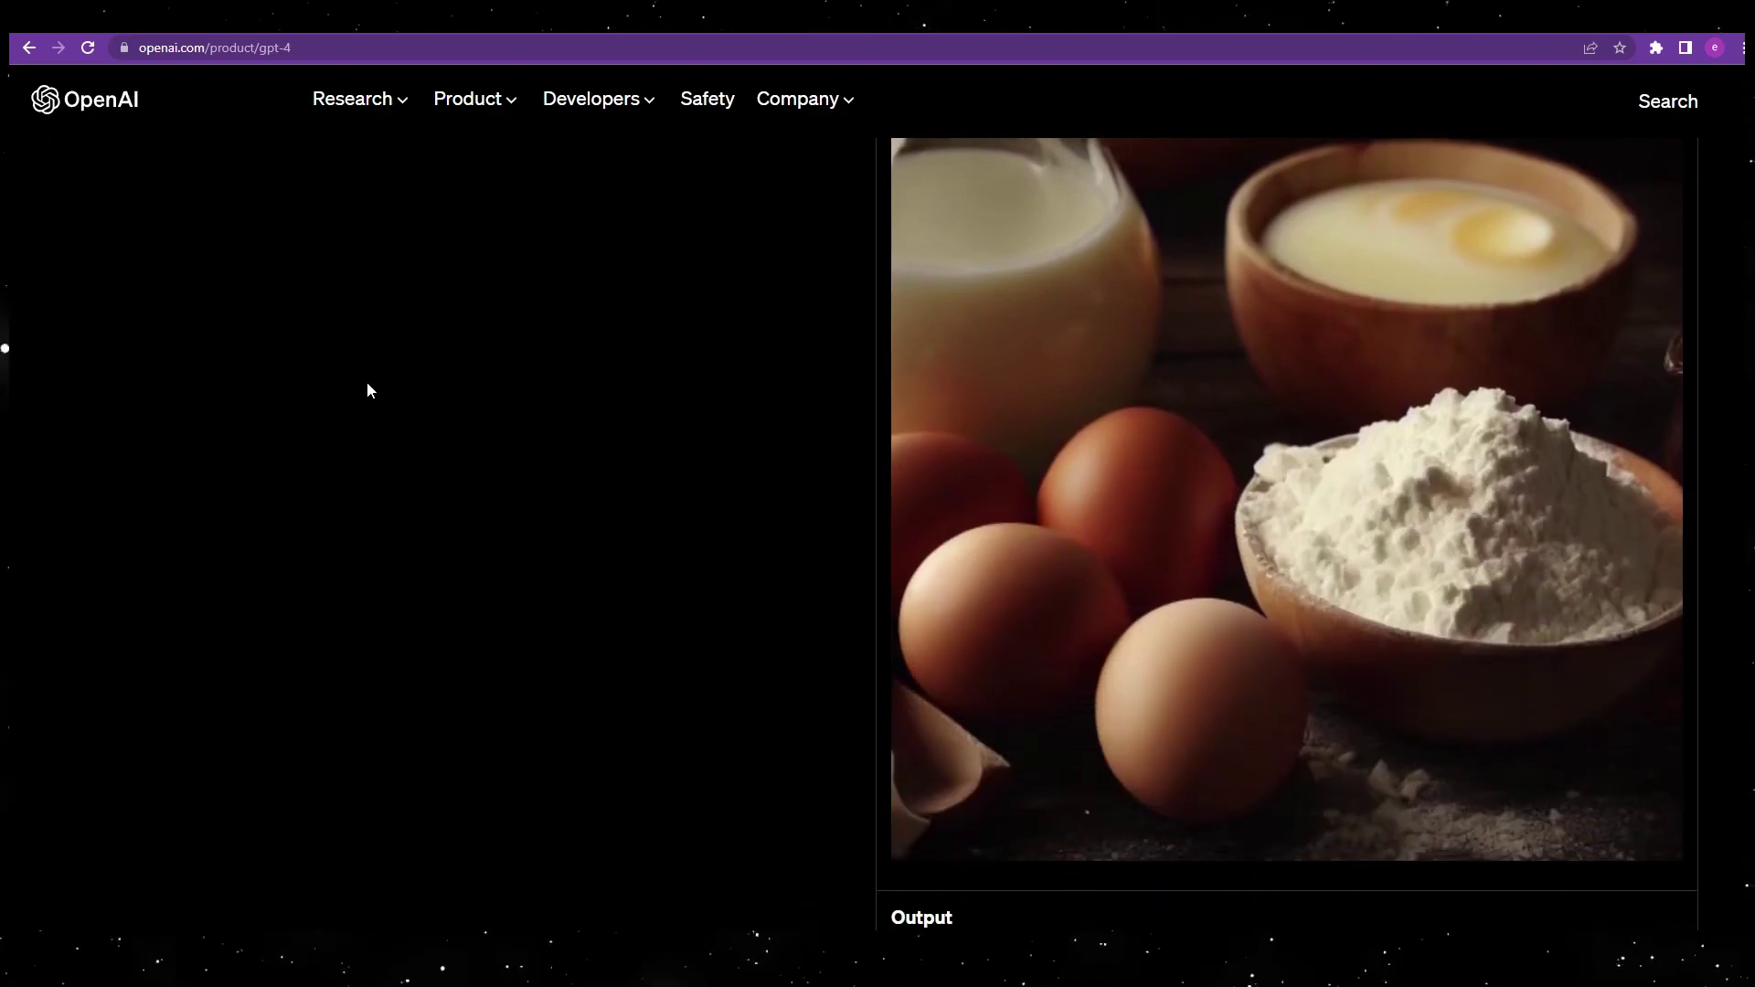
{"action": "scroll", "coordinate": [367, 390], "scroll_direction": "down", "scroll_amount": 1}
{"action": "scroll", "coordinate": [366, 391], "scroll_direction": "down", "scroll_amount": 2}
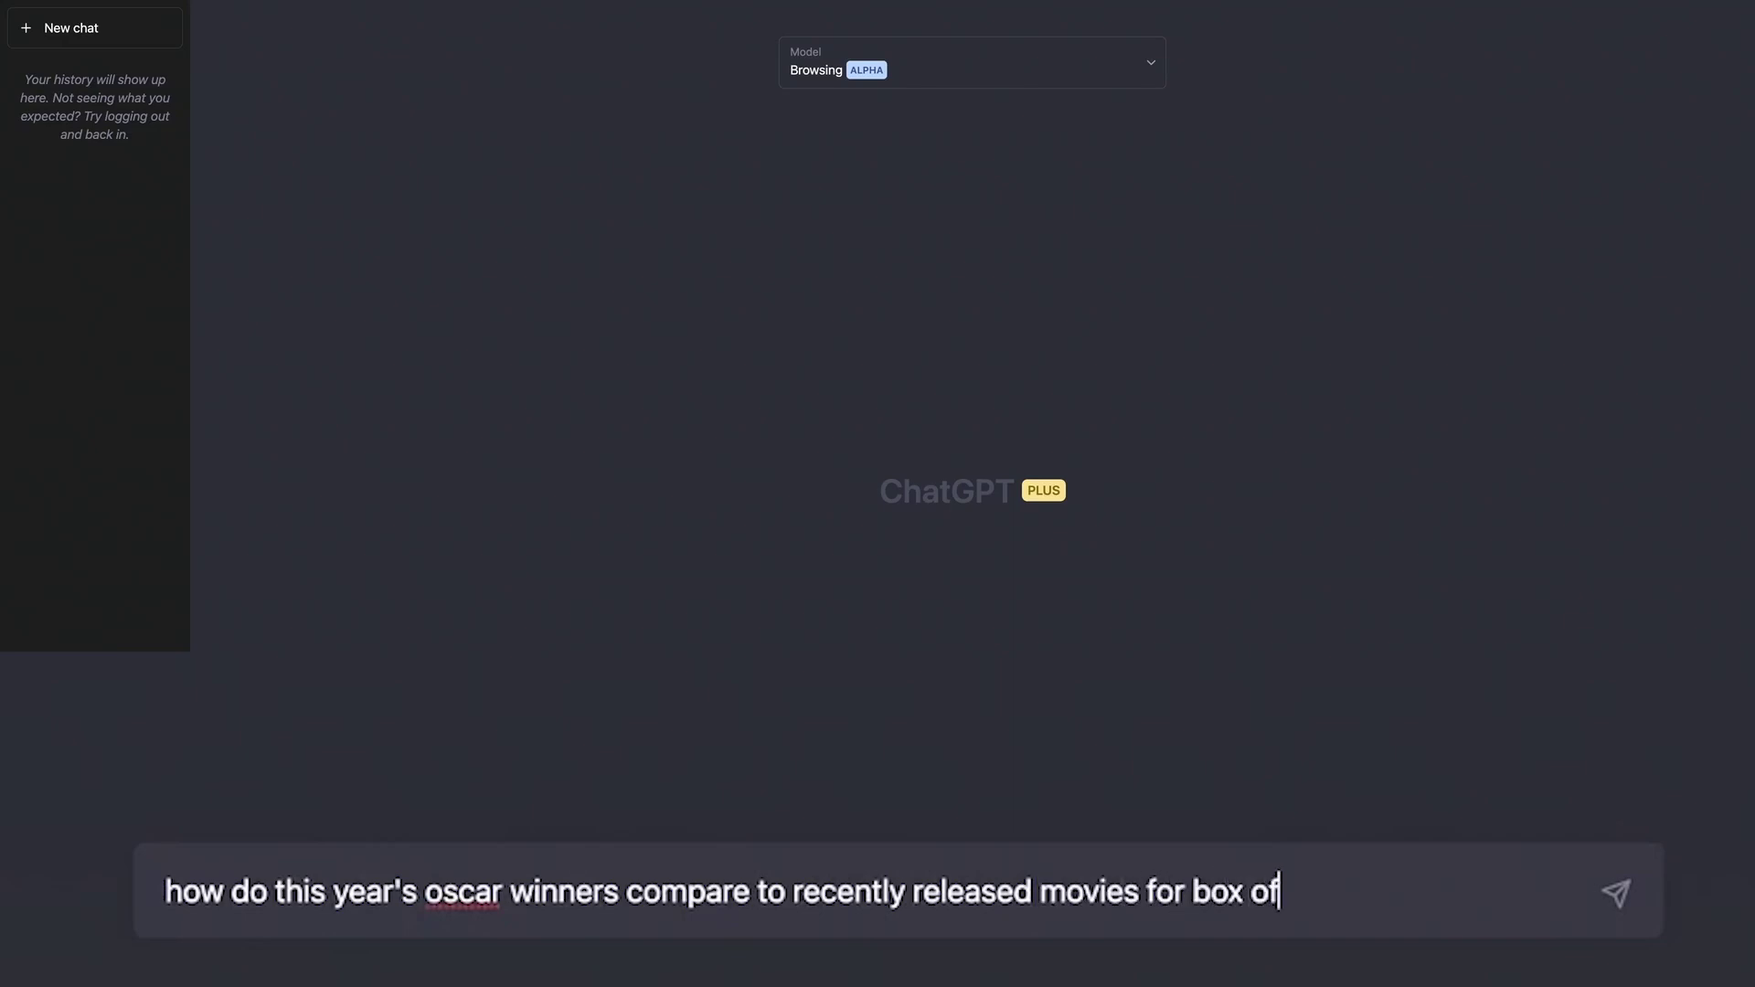
{"action": "type", "text": "les?"}
Ask Browsing about Oscar winners' box office, then the first Oscars' date and location.
{"action": "key", "text": "Return"}
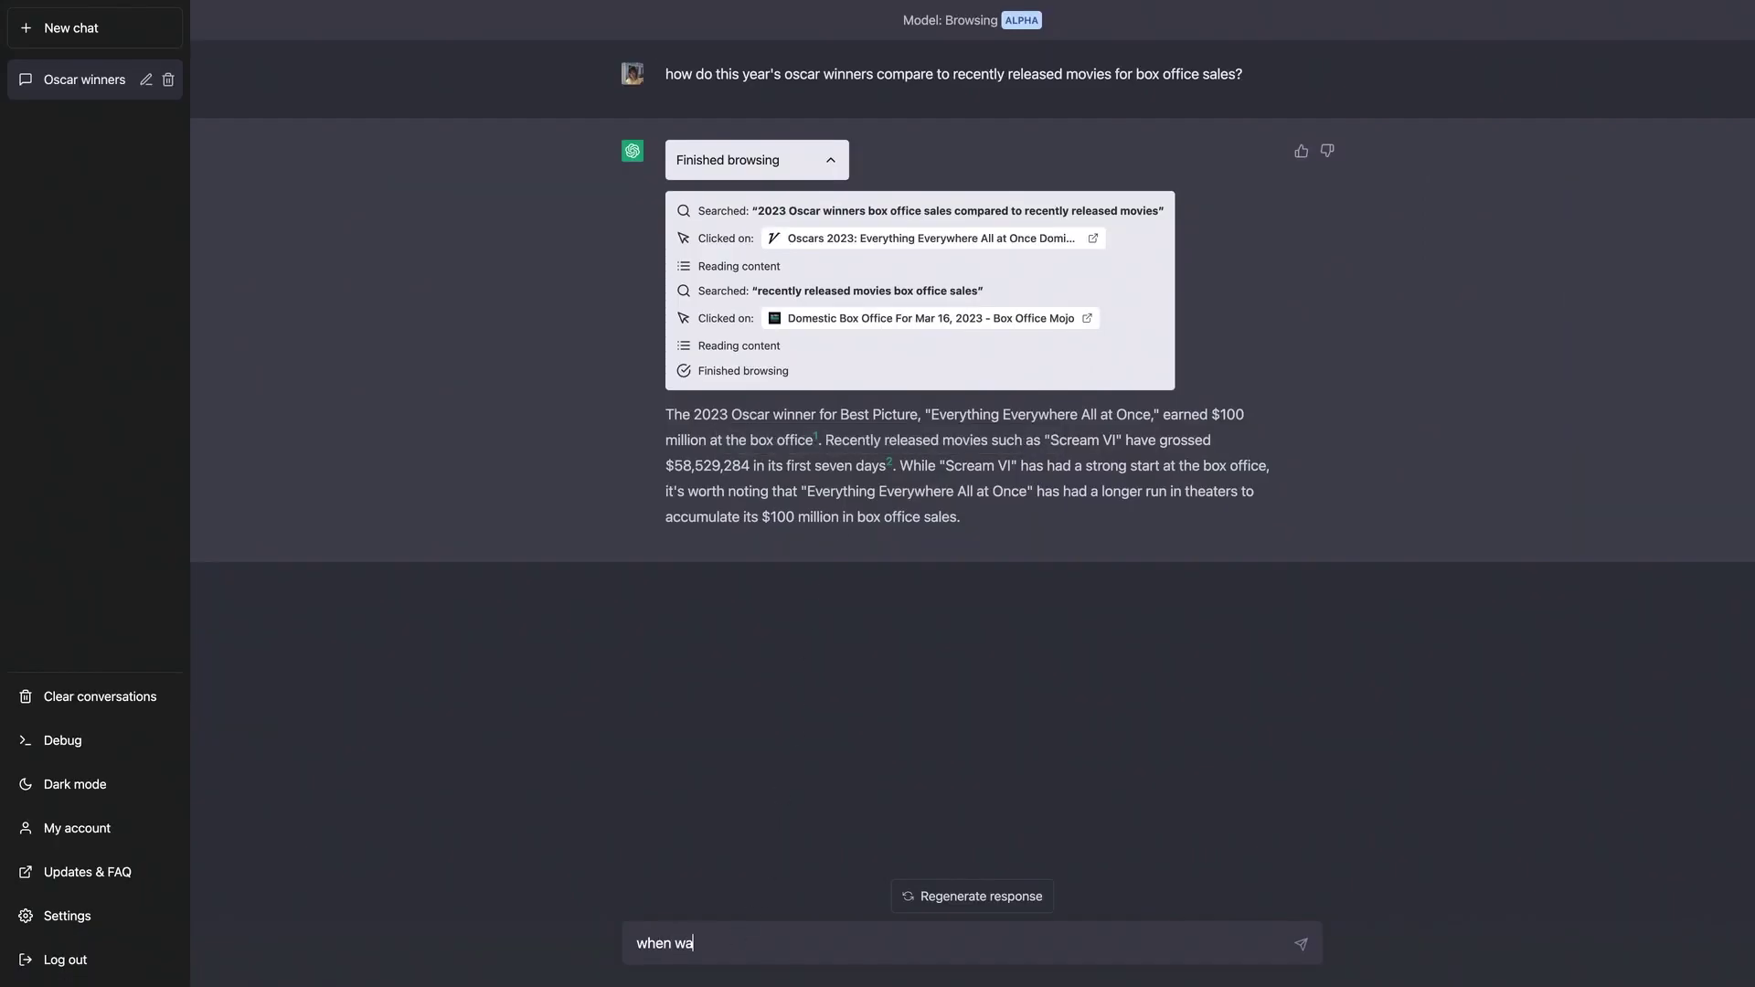
{"action": "type", "text": "osf"}
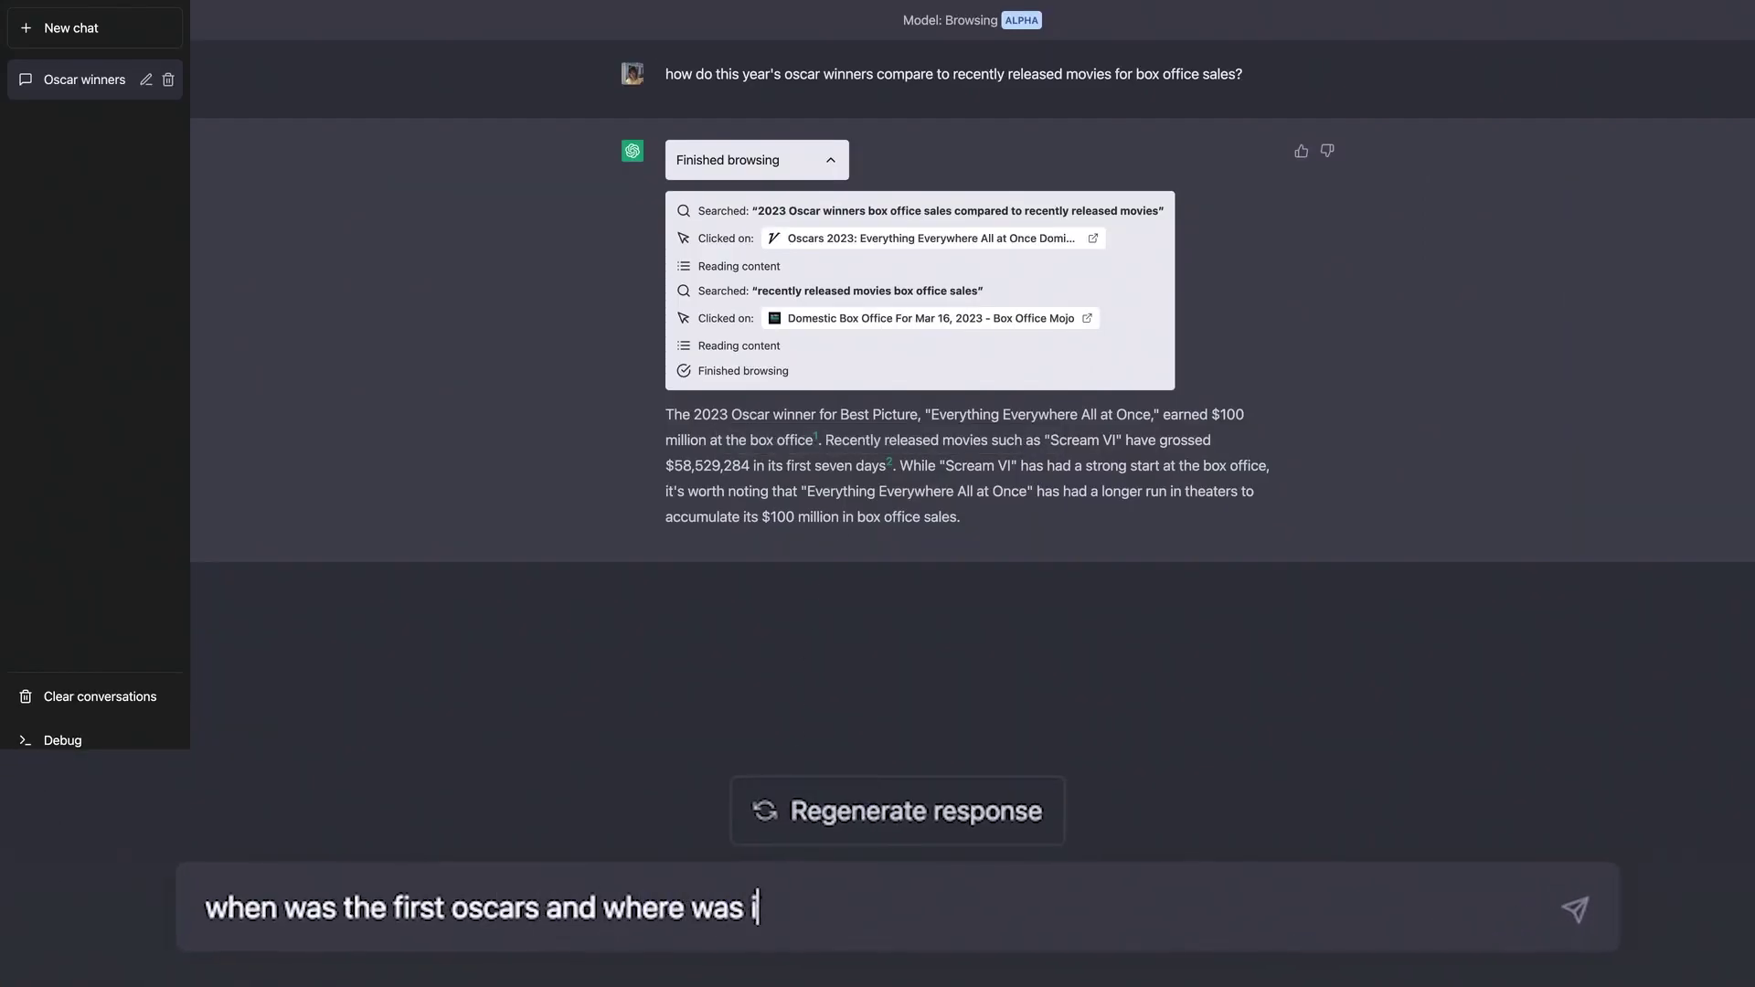
{"action": "type", "text": "t held?"}
{"action": "key", "text": "Return"}
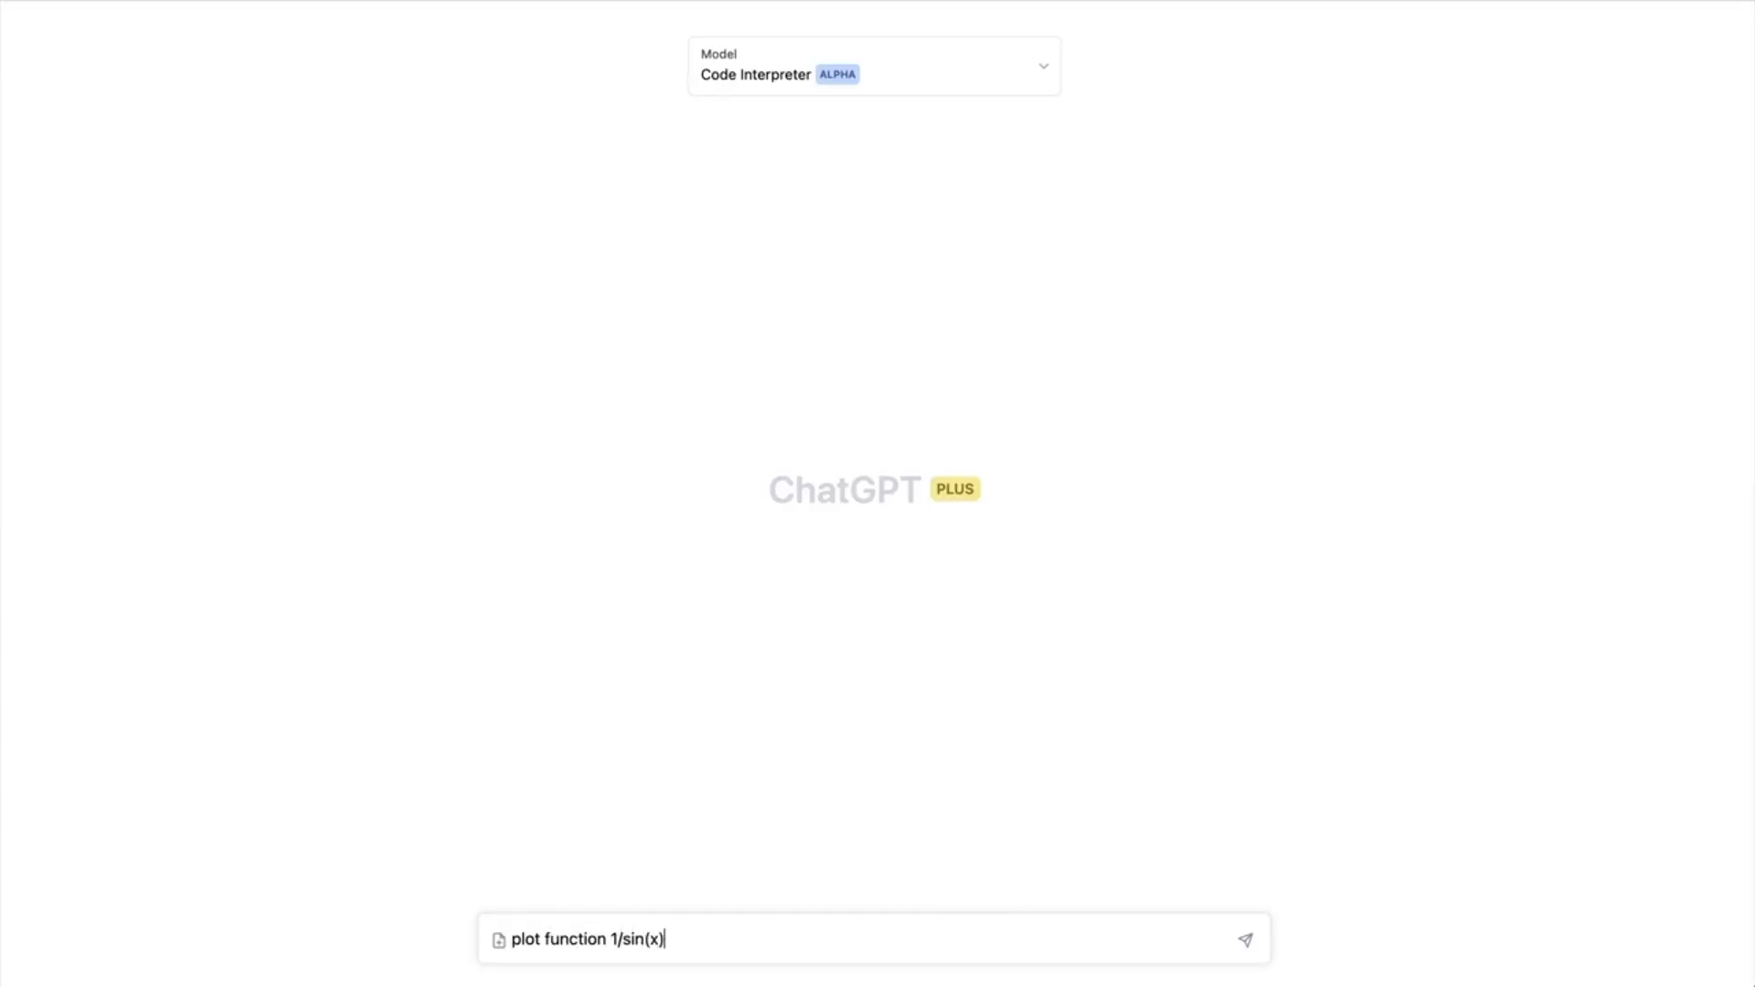
Plot 1/sin(x), zoom to x 0–1, add a tangent at x=0.3, and zoom to the tangency point.
{"action": "key", "text": "Return"}
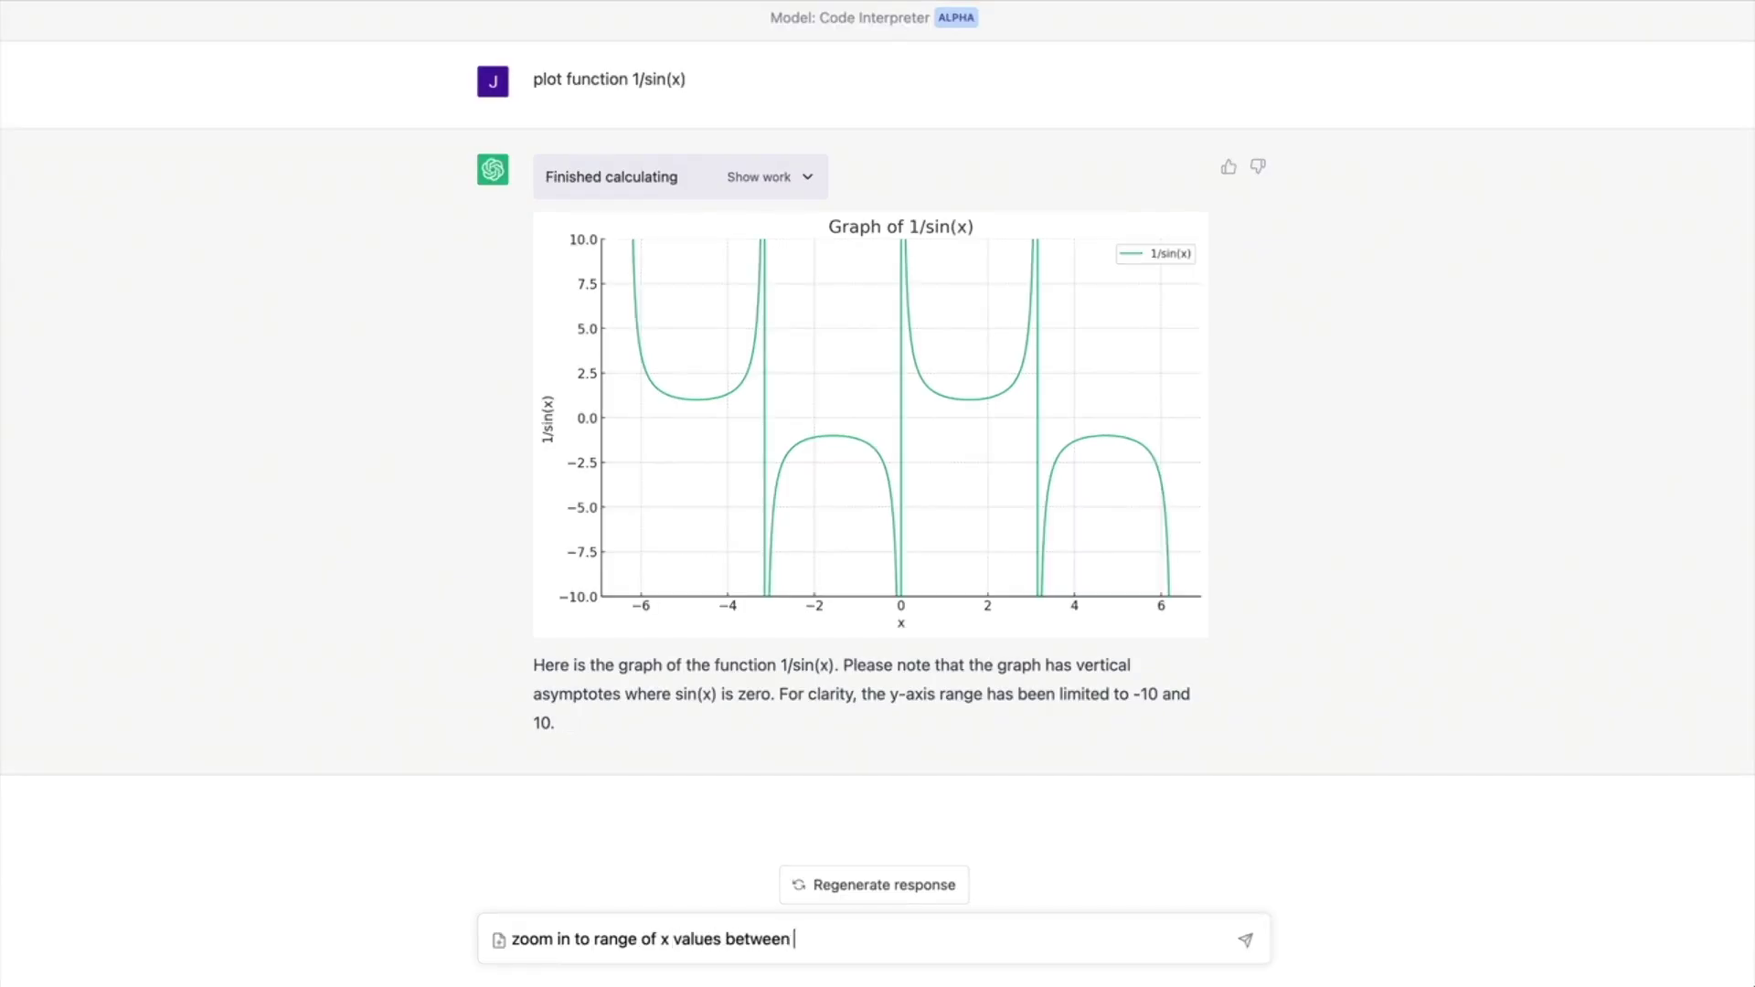
{"action": "type", "text": "and 1"}
{"action": "key", "text": "Return"}
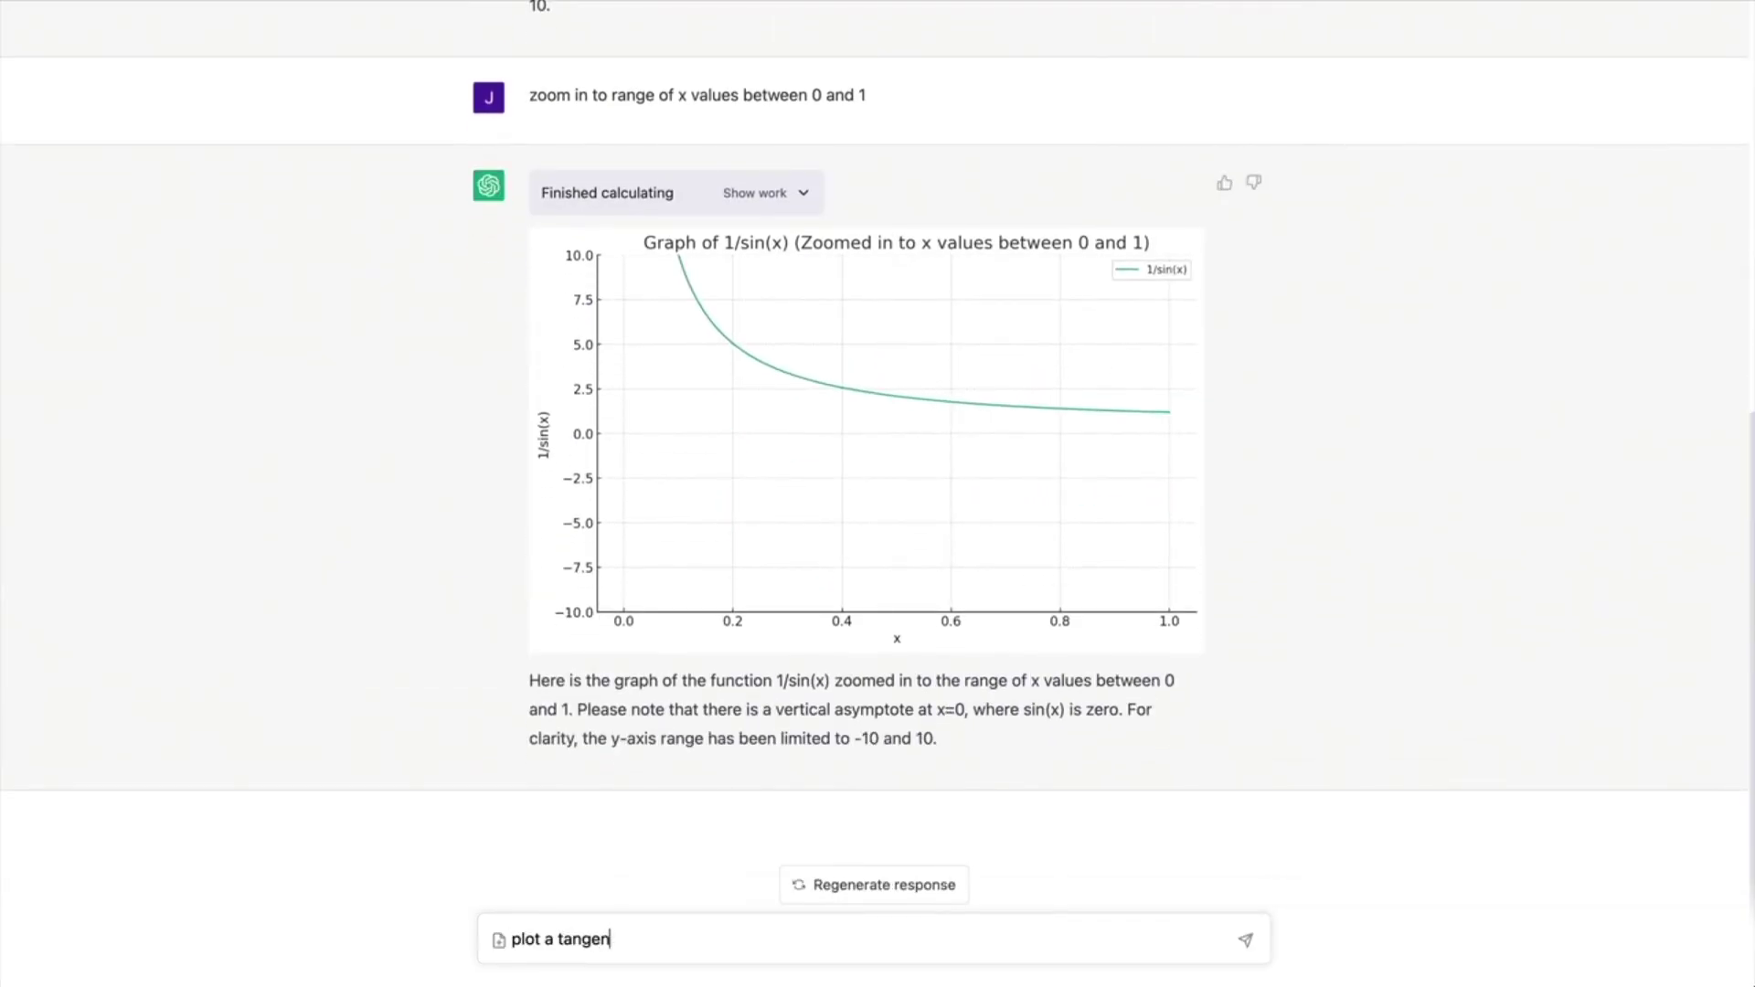
{"action": "type", "text": "graph at x=0.3"}
{"action": "key", "text": "Return"}
{"action": "type", "text": "zoom in to the point of tangency"}
{"action": "key", "text": "Return"}
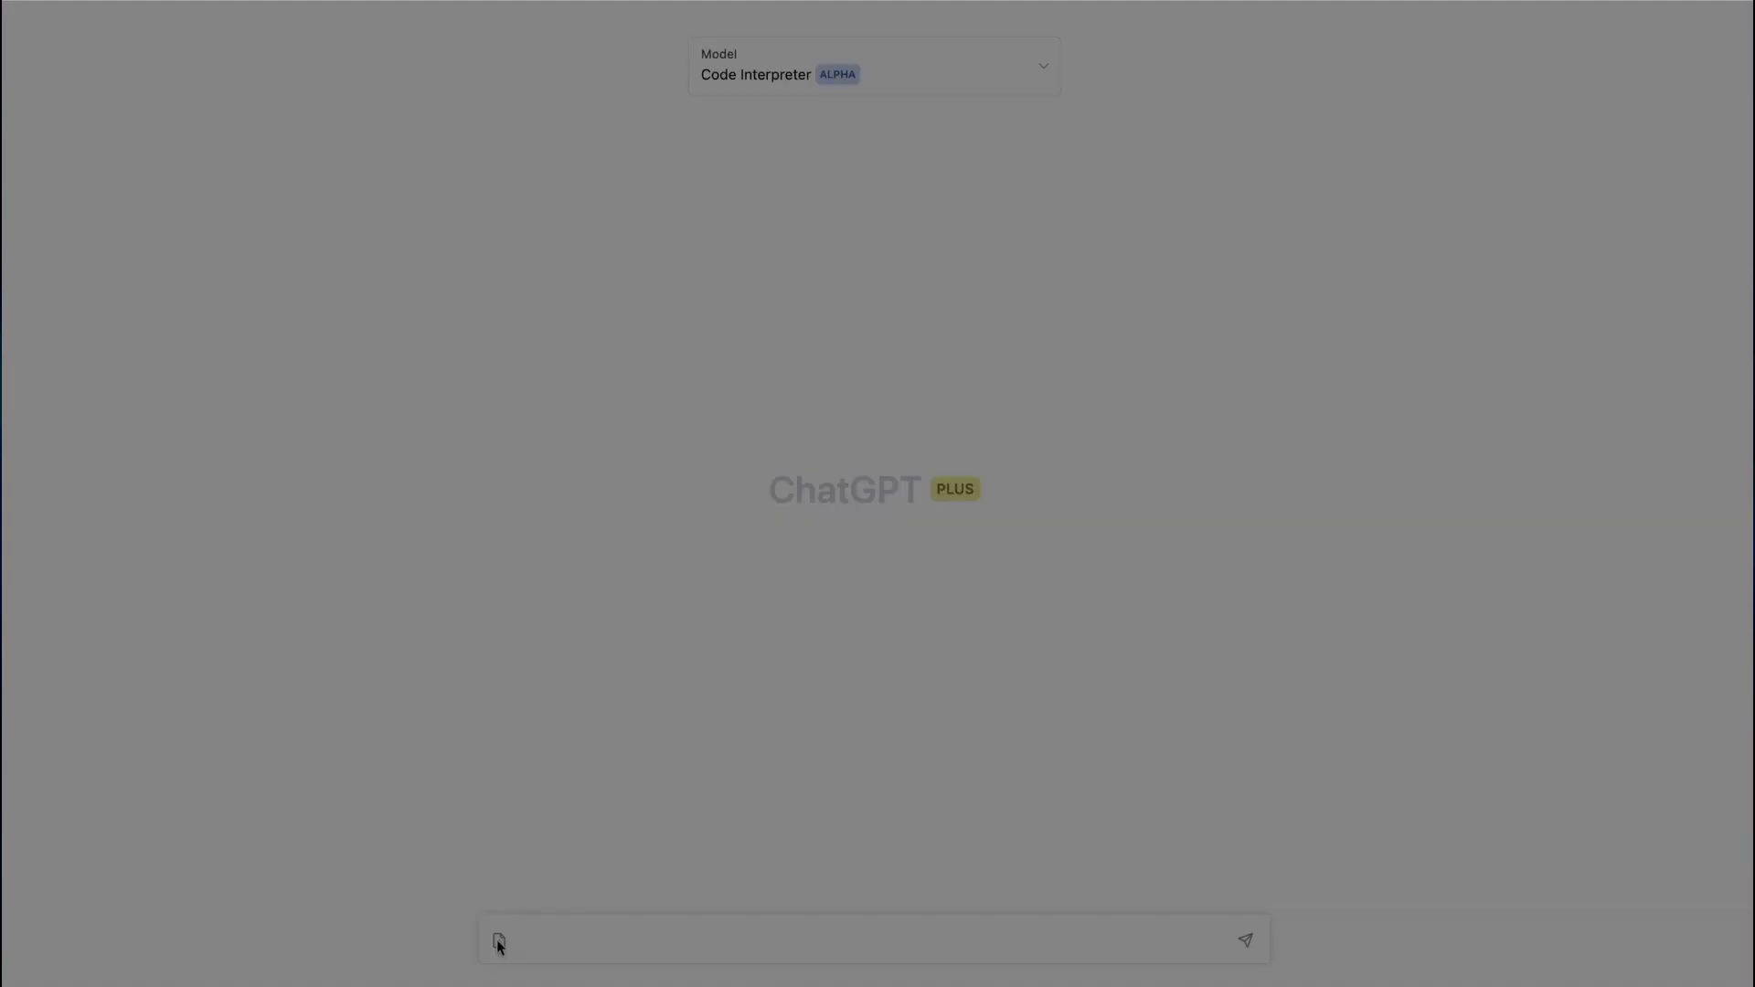
Upload music.csv and ask for its columns, row count and basic visualizations.
{"action": "left_click", "coordinate": [498, 941]}
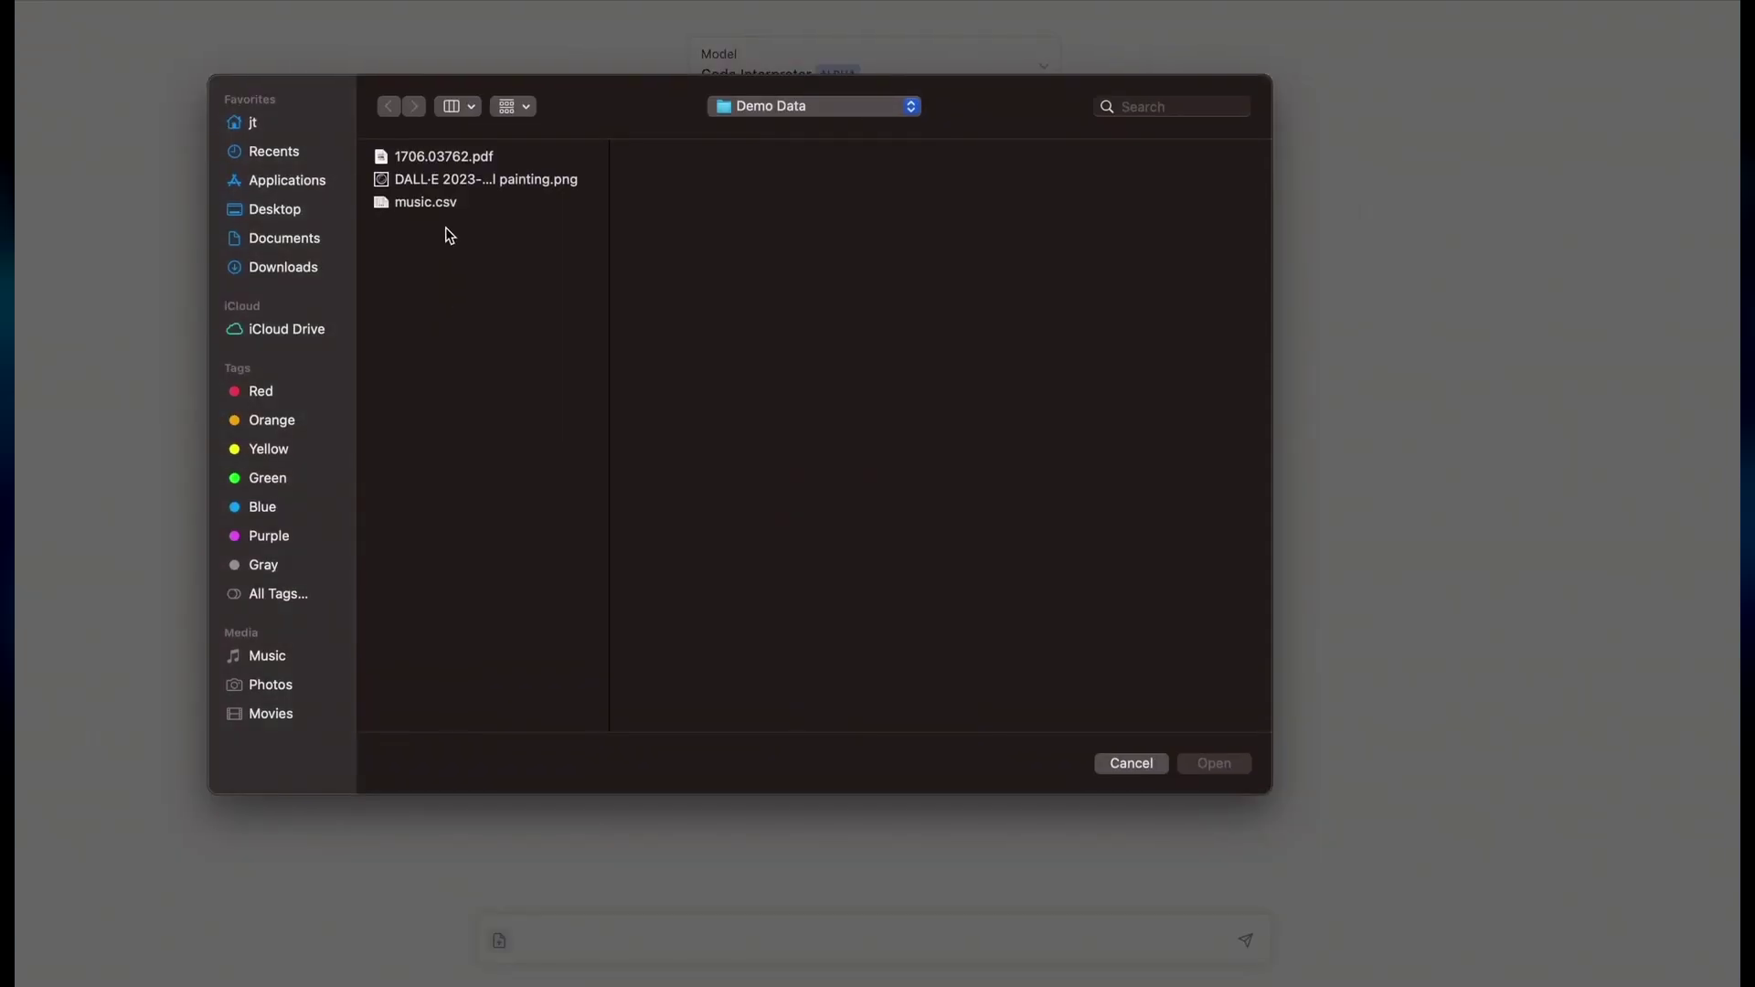
{"action": "left_click", "coordinate": [1214, 764]}
{"action": "type", "text": "what are the columns of this dataset"}
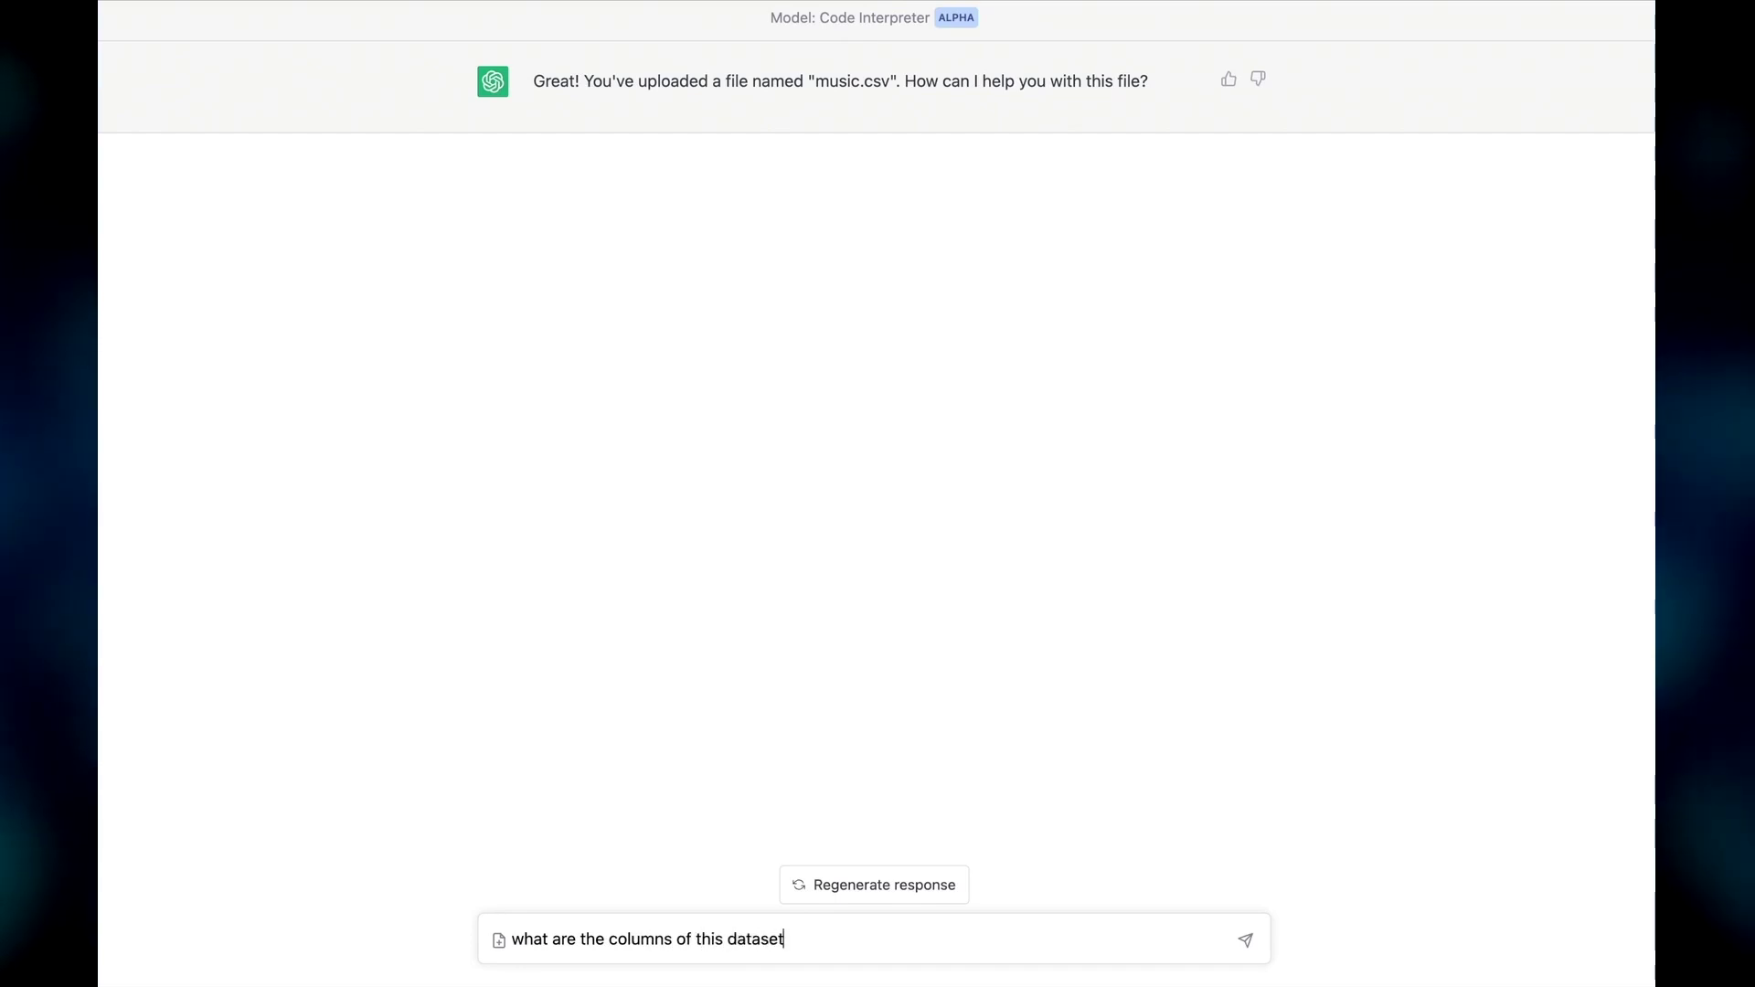
{"action": "type", "text": "?"}
{"action": "key", "text": "Return"}
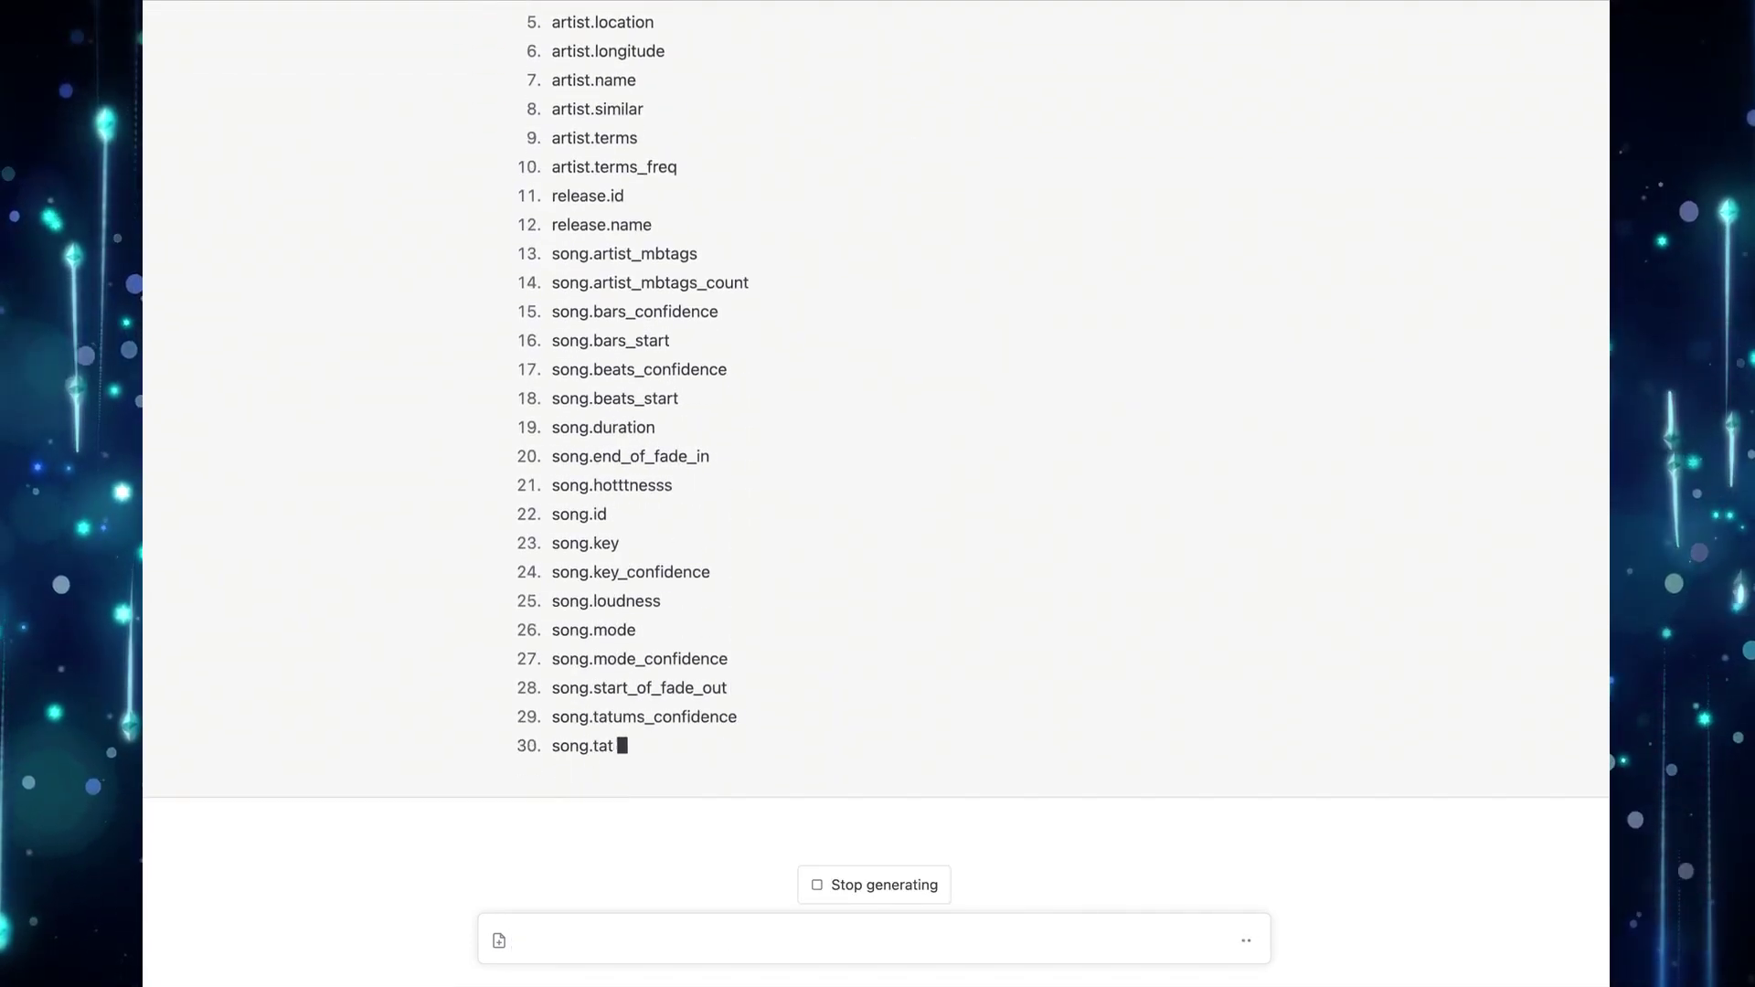
{"action": "type", "text": "how m"}
{"action": "type", "text": " have?"}
{"action": "key", "text": "Return"}
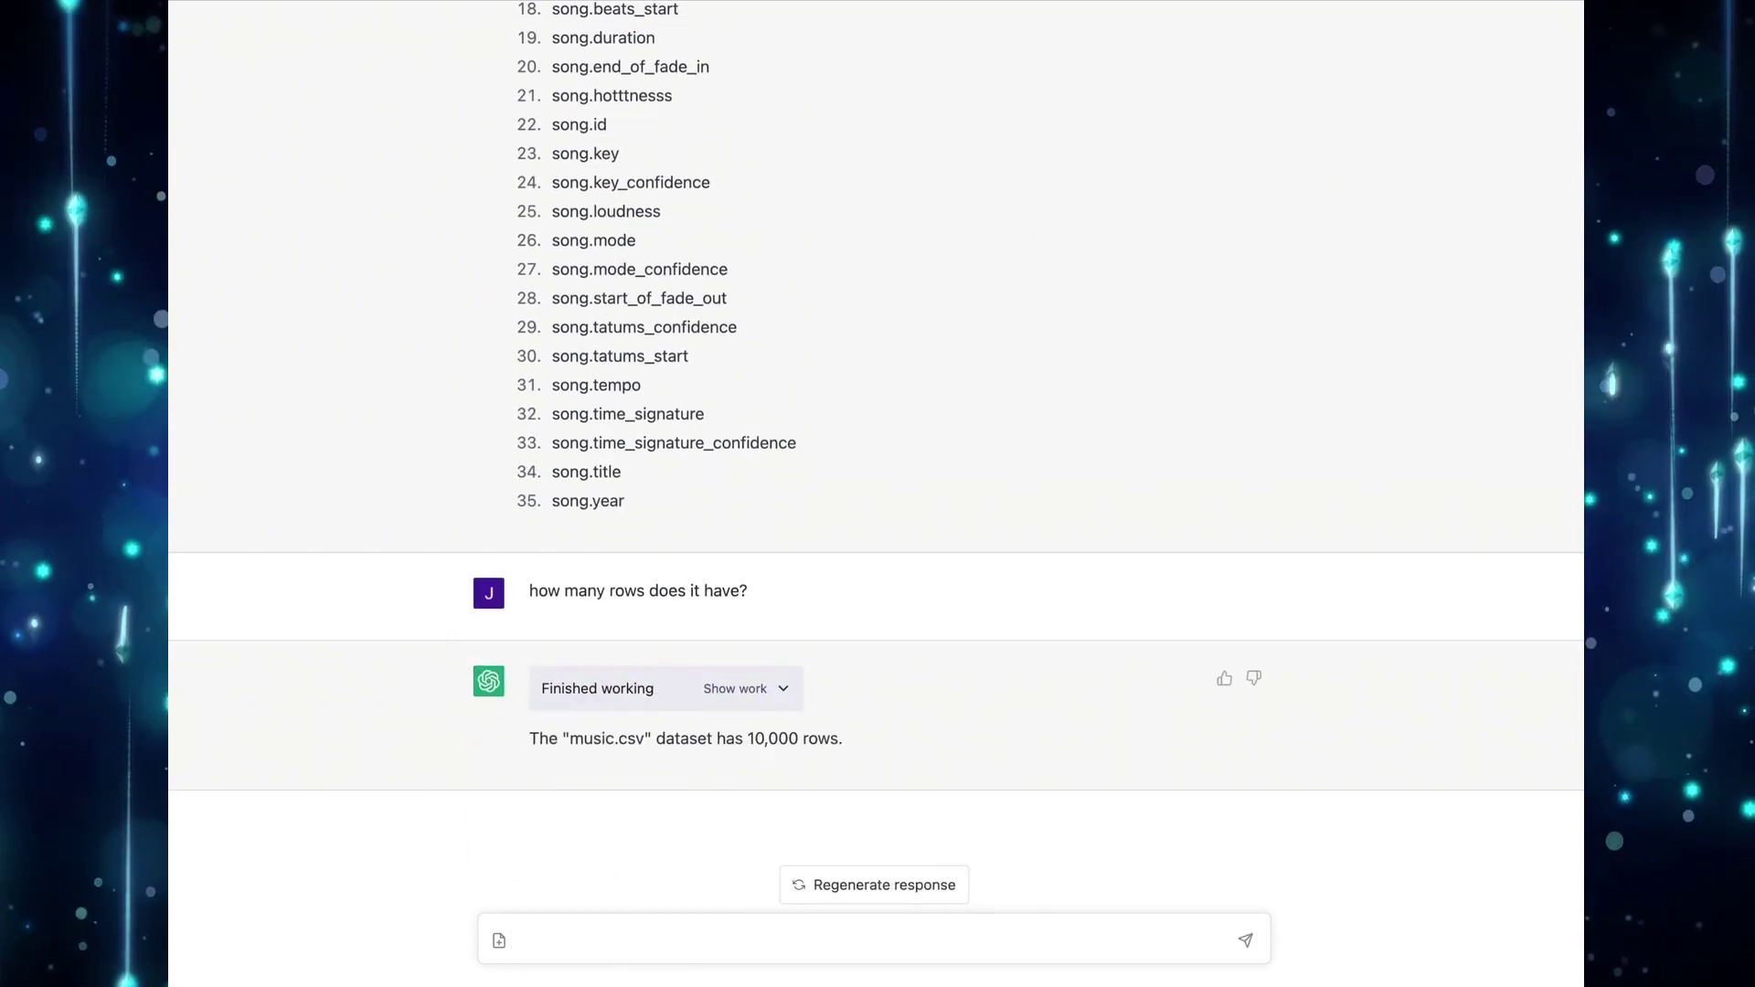
{"action": "type", "text": "?"}
{"action": "key", "text": "Return"}
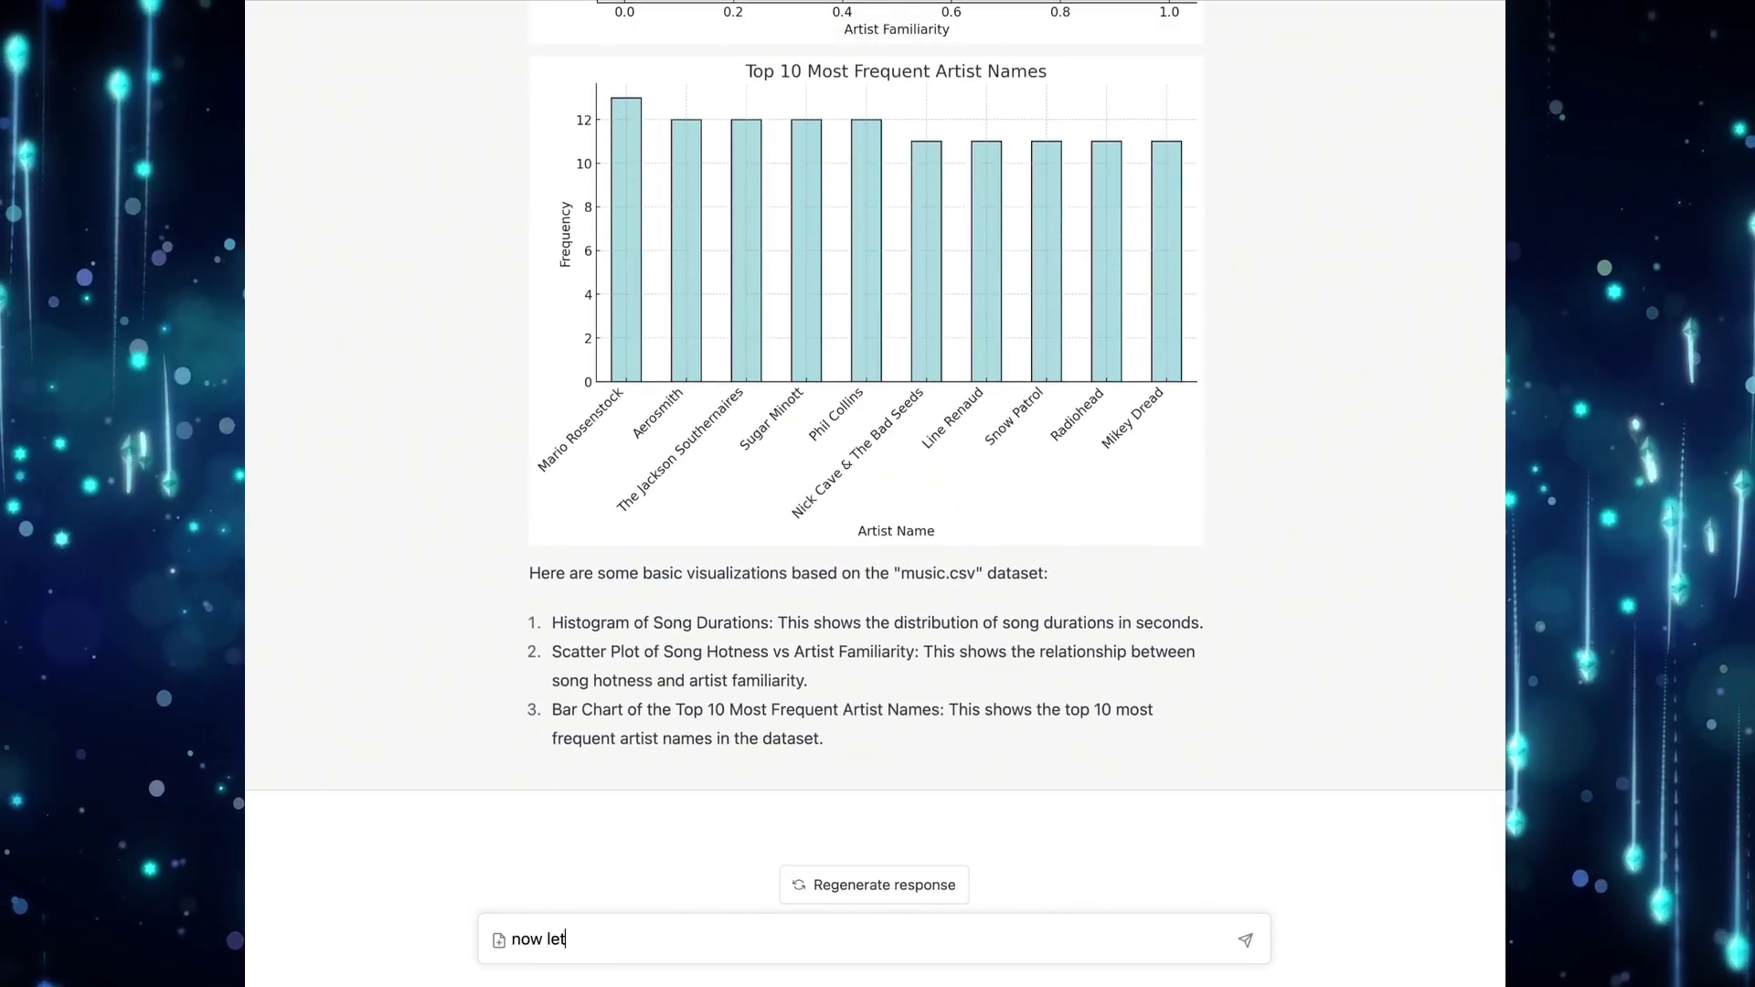
{"action": "type", "text": ":"}
Ask what correlates with time, then request a plot and an aggregated plot.
{"action": "key", "text": "shift+Return"}
{"action": "type", "text": "- let's exclude"}
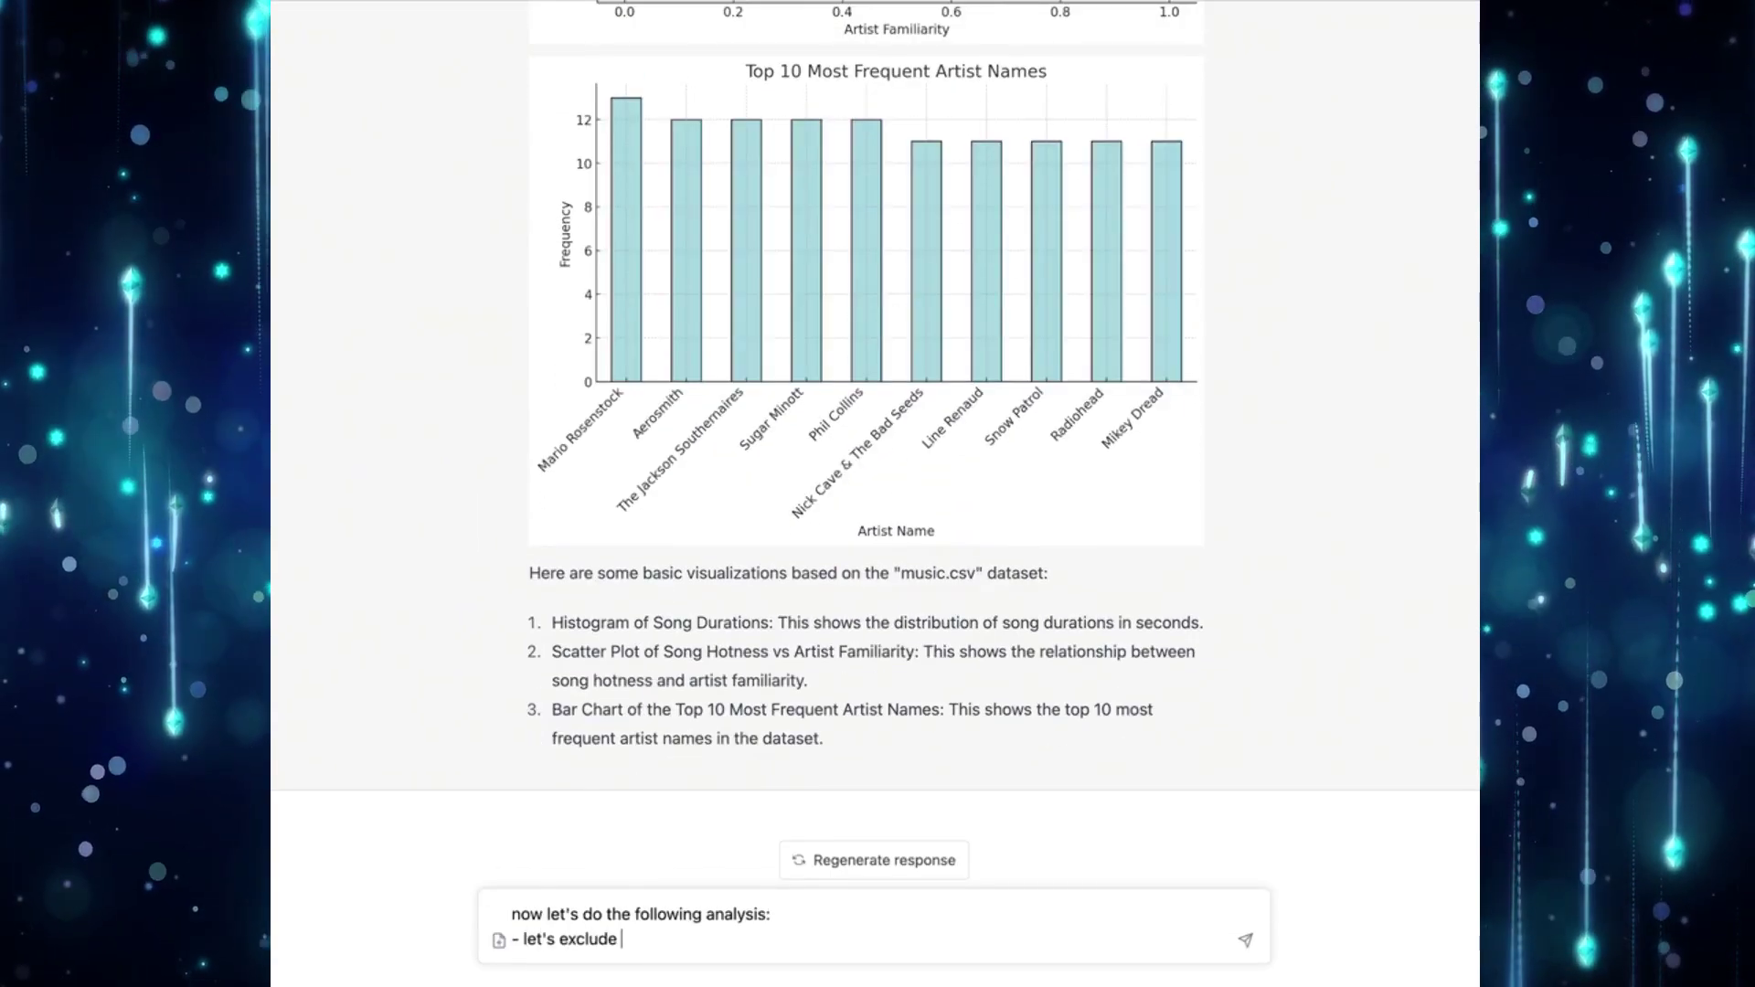
{"action": "type", "text": "year 0"}
{"action": "key", "text": "shift+Return"}
{"action": "type", "text": "- "}
{"action": "type", "text": "ongs"}
{"action": "key", "text": "shift+Return"}
{"action": "key", "text": "shift+Return"}
{"action": "type", "text": "from that set"}
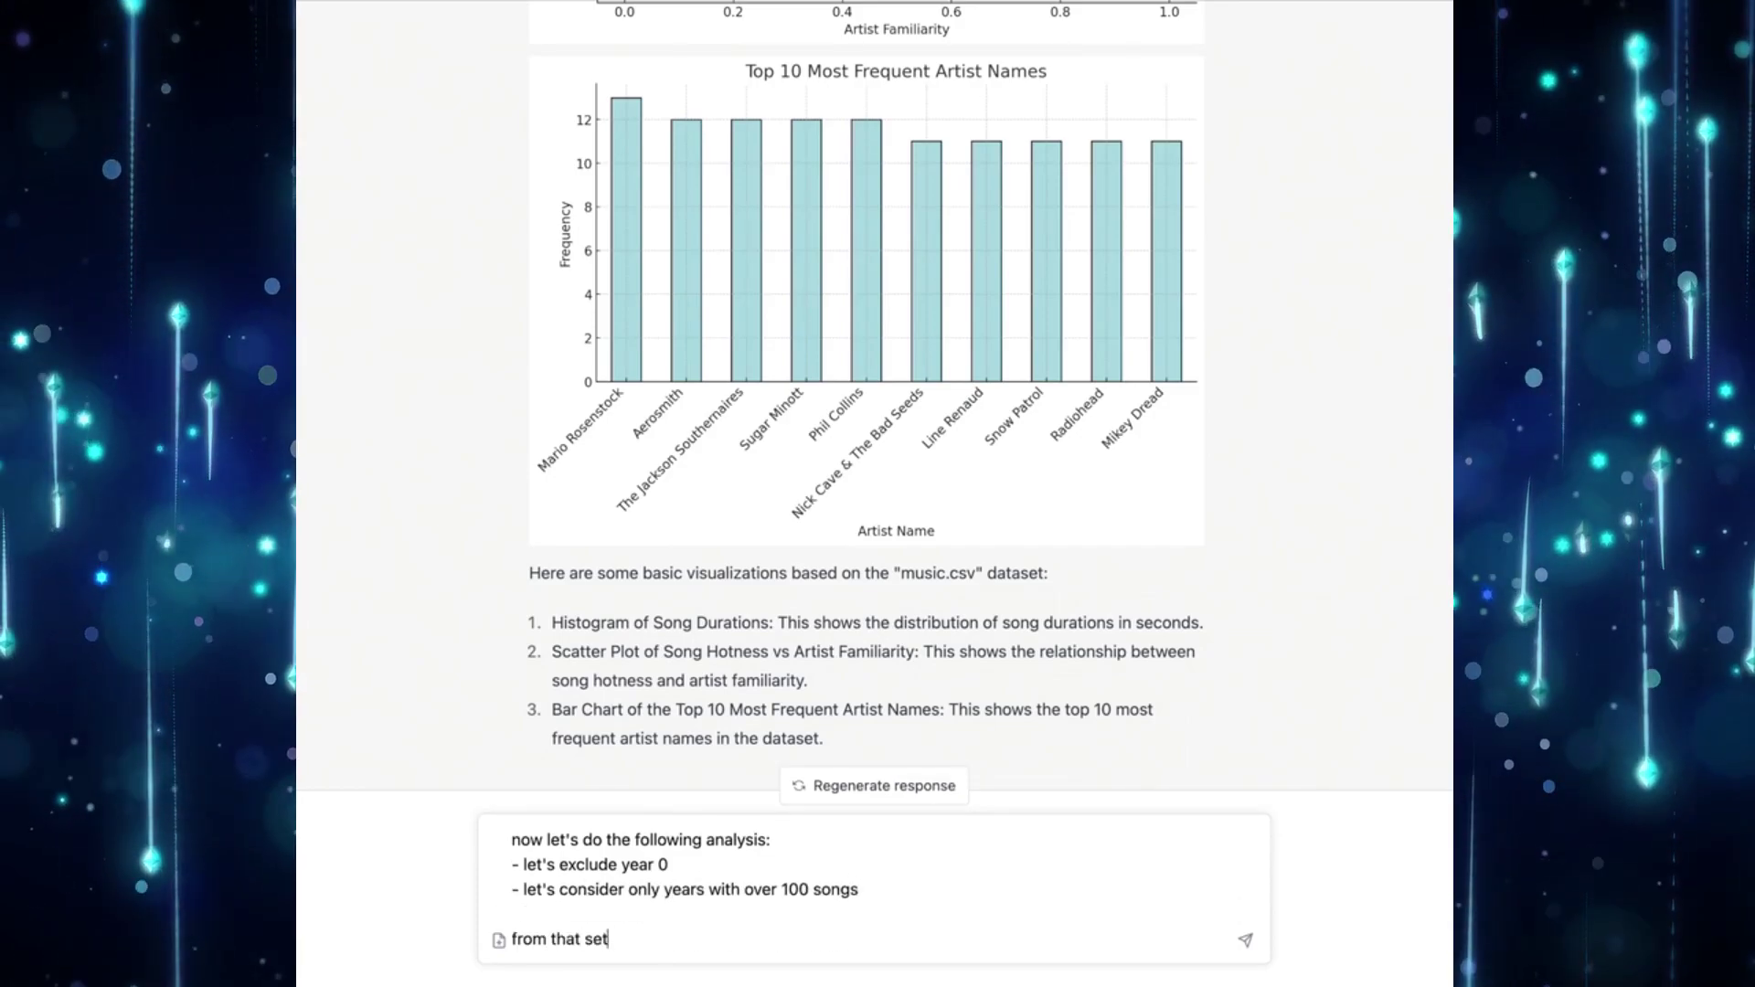
{"action": "key", "text": "BackSpace"}
{"action": "key", "text": "BackSpace"}
{"action": "type", "text": "antity that is the most positively correlated with time?"}
{"action": "key", "text": "Return"}
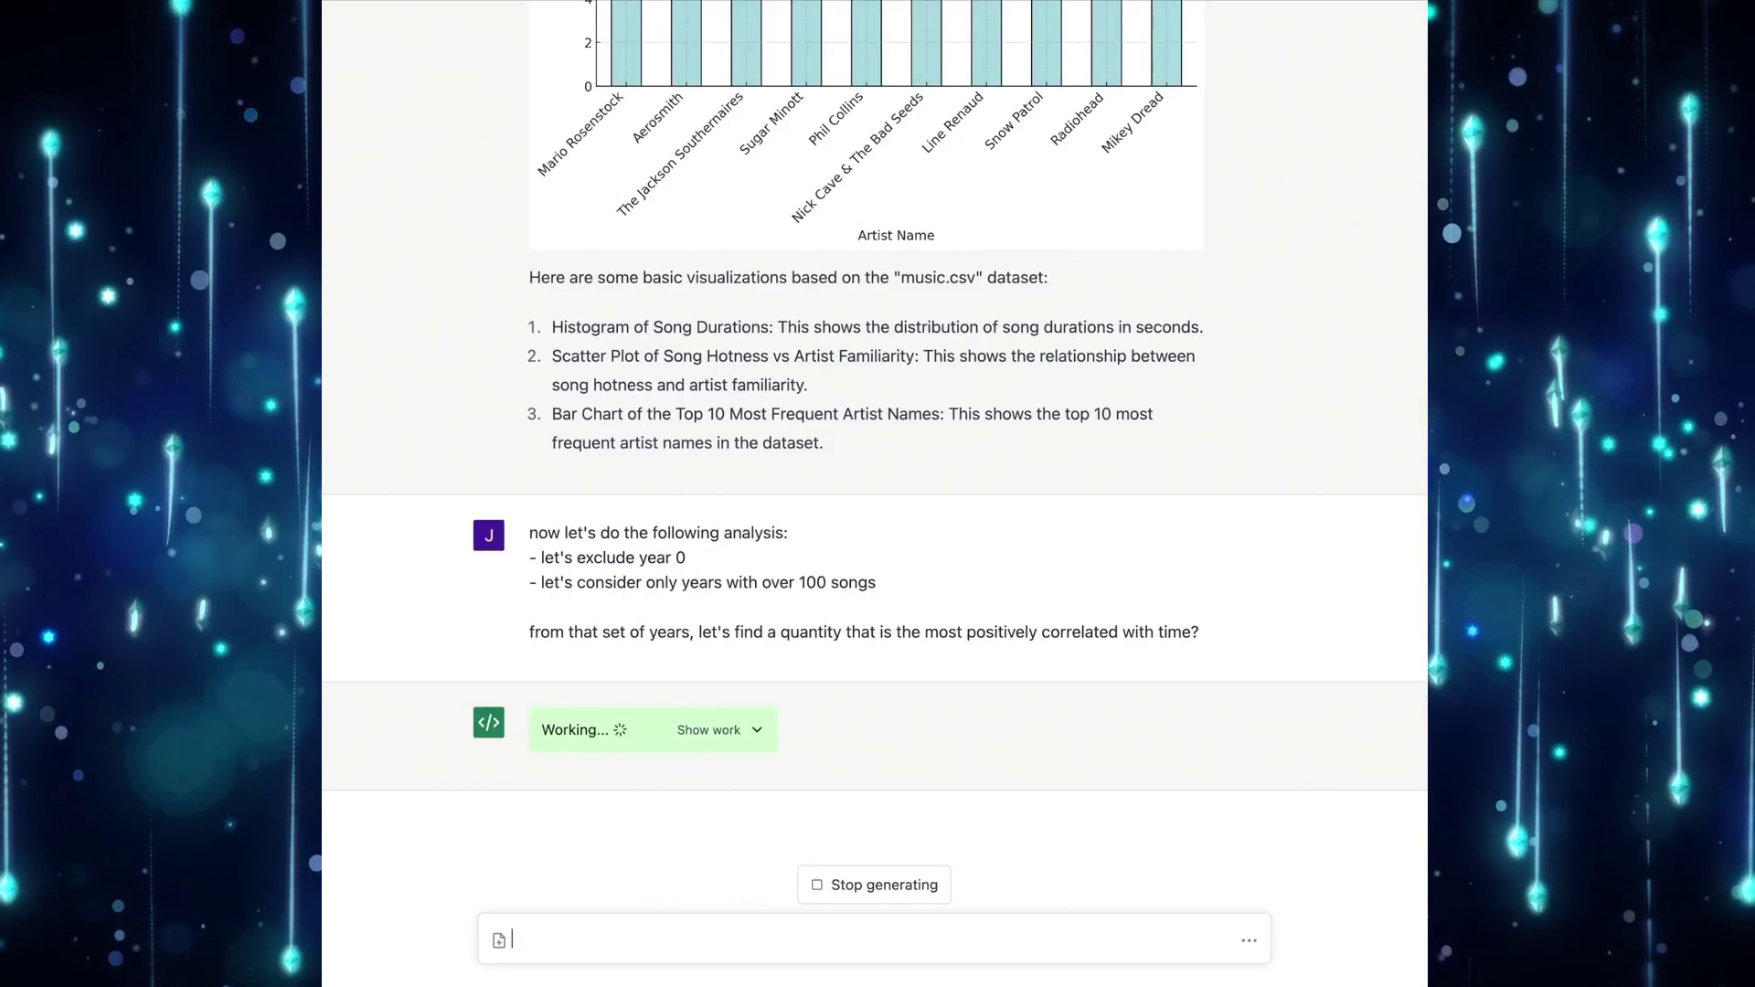
{"action": "type", "text": "can you plot that?"}
{"action": "key", "text": "Return"}
{"action": "type", "text": "make an aggregated plot"}
{"action": "key", "text": "Return"}
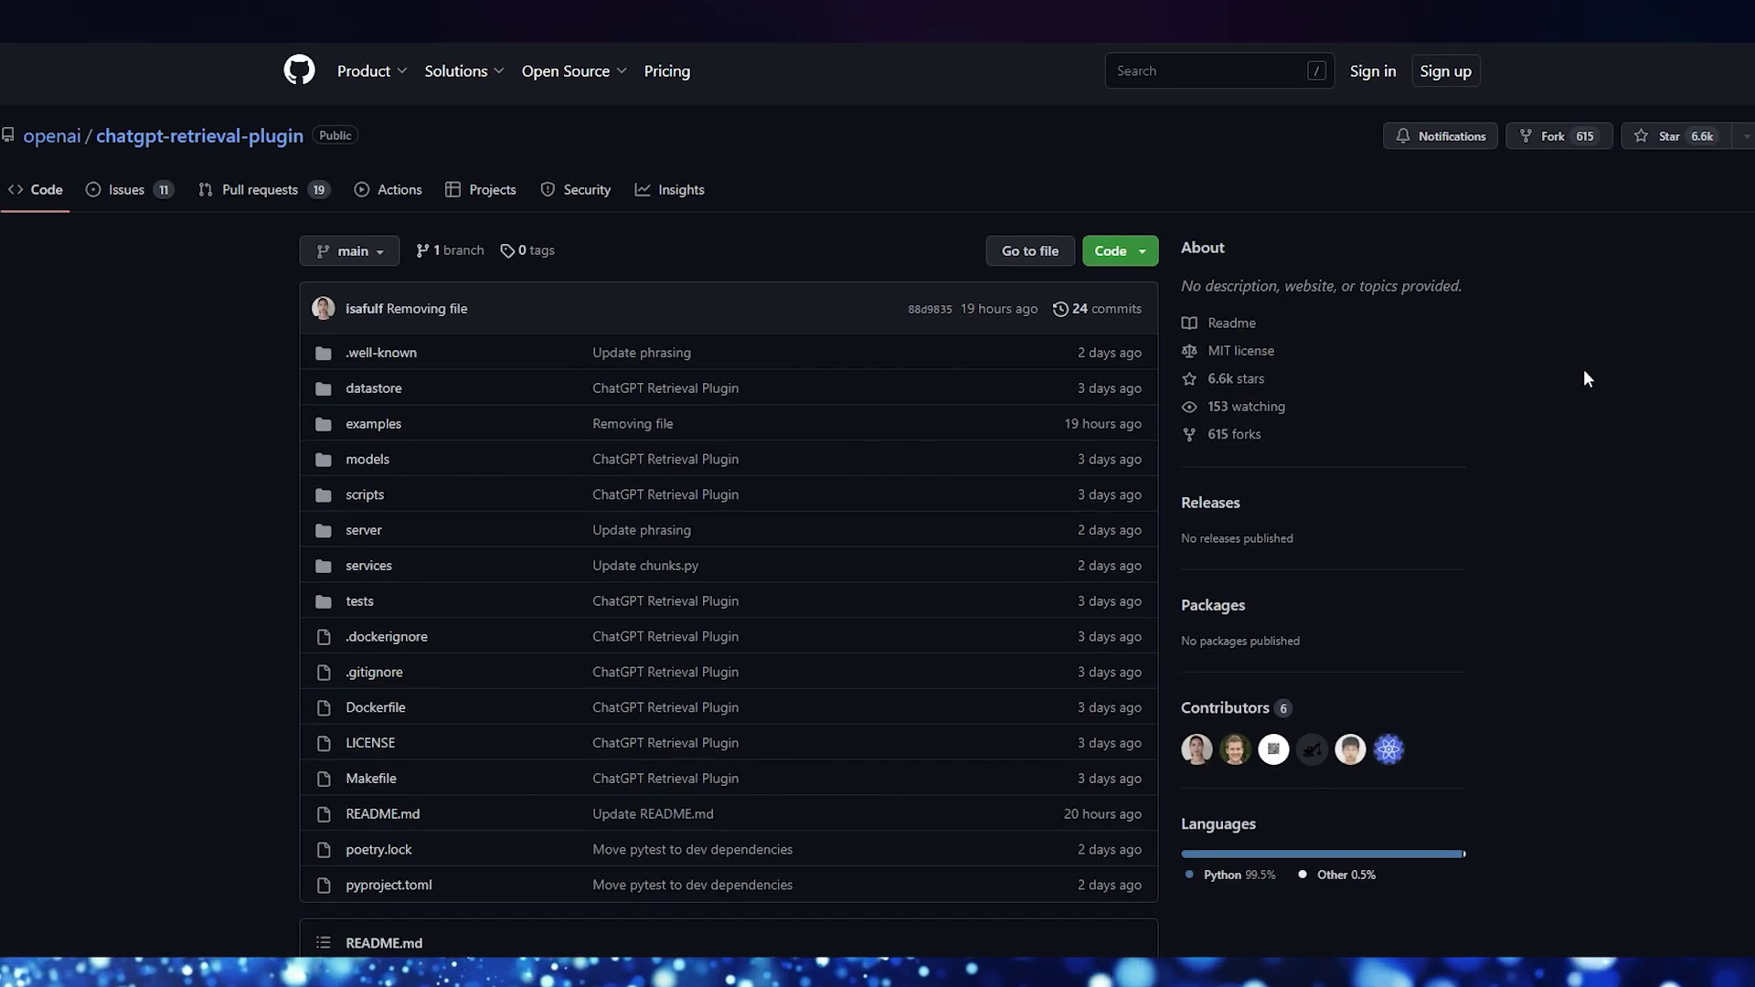
{"action": "scroll", "coordinate": [1592, 366], "scroll_direction": "down", "scroll_amount": 5}
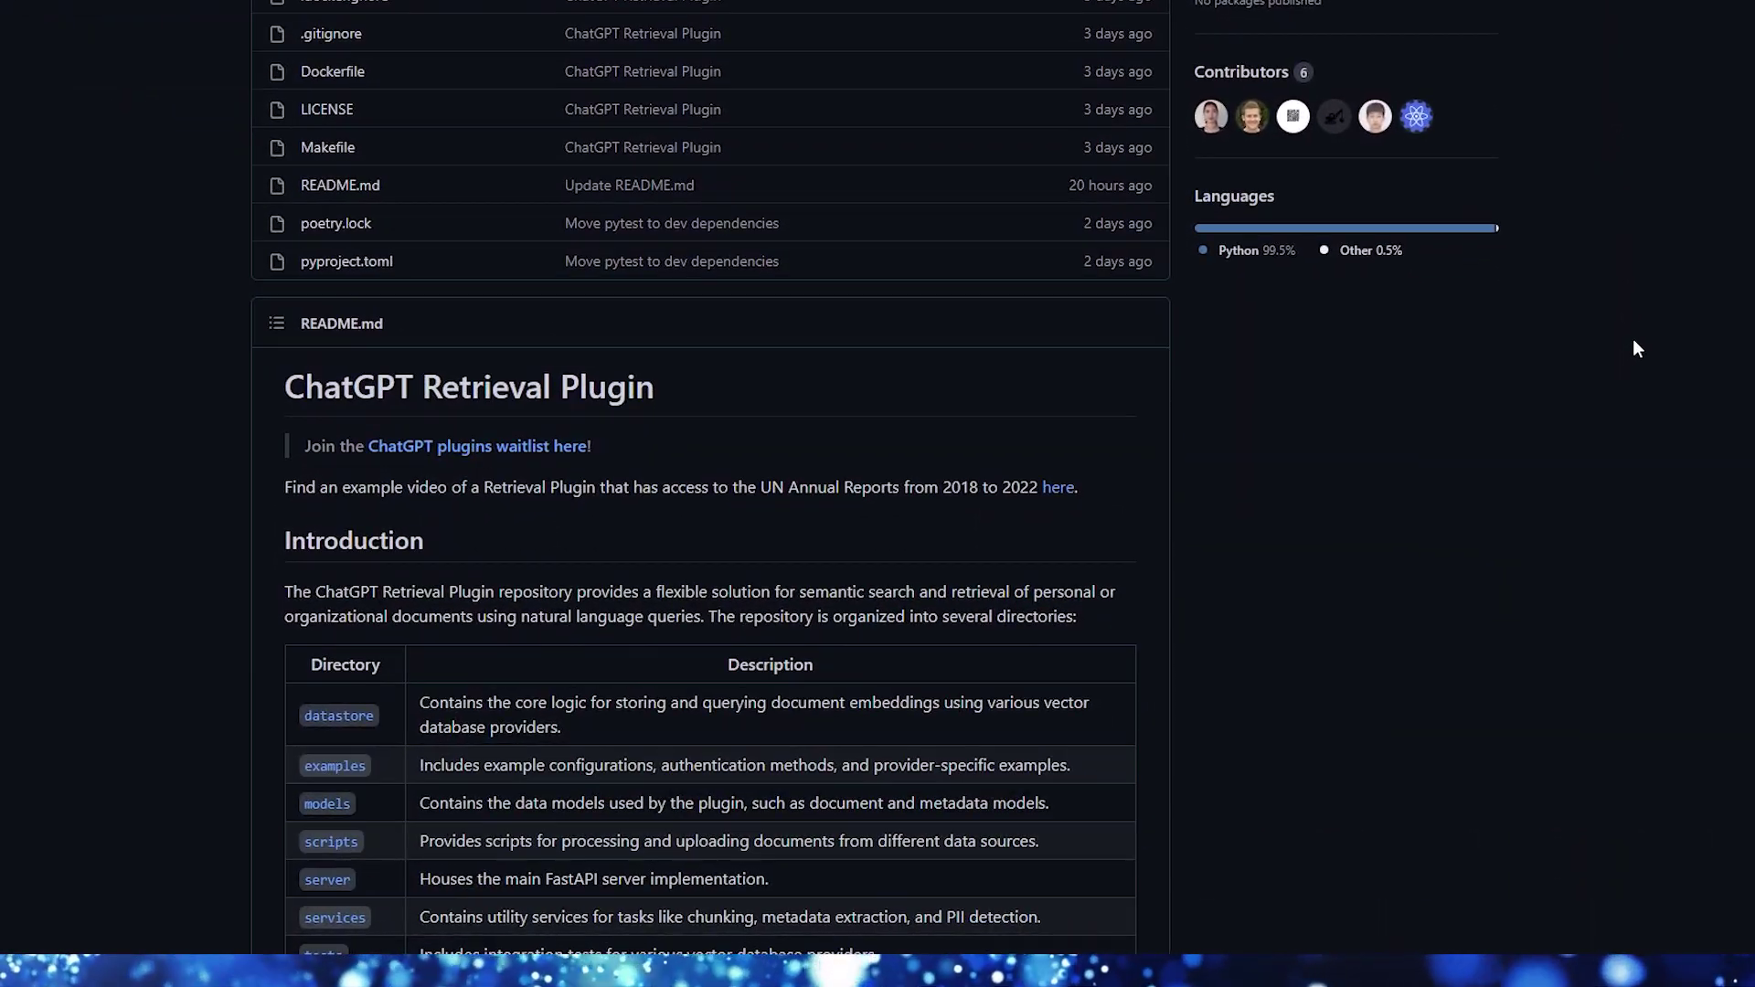
{"action": "scroll", "coordinate": [1634, 349], "scroll_direction": "down", "scroll_amount": 1}
{"action": "scroll", "coordinate": [1633, 348], "scroll_direction": "down", "scroll_amount": 1}
{"action": "scroll", "coordinate": [1634, 348], "scroll_direction": "down", "scroll_amount": 1}
{"action": "scroll", "coordinate": [1634, 348], "scroll_direction": "down", "scroll_amount": 3}
{"action": "scroll", "coordinate": [1633, 351], "scroll_direction": "down", "scroll_amount": 5}
{"action": "scroll", "coordinate": [1633, 351], "scroll_direction": "down", "scroll_amount": 5}
{"action": "scroll", "coordinate": [1634, 350], "scroll_direction": "down", "scroll_amount": 5}
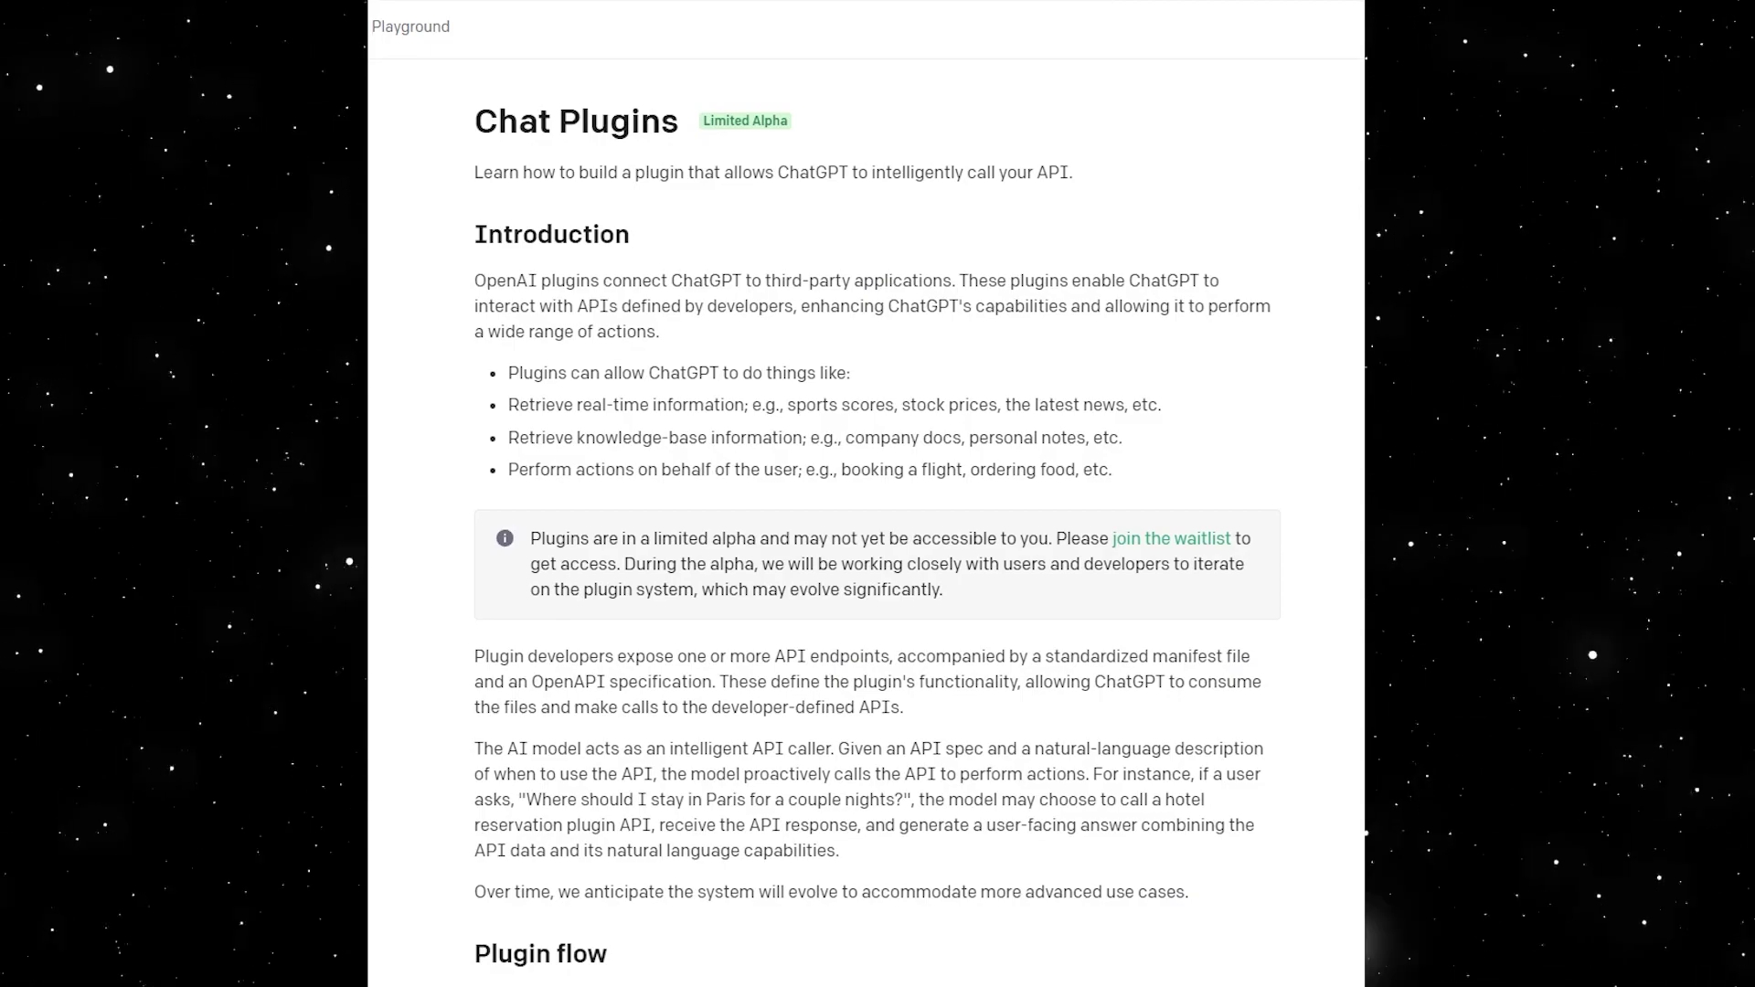
{"action": "scroll", "coordinate": [879, 549], "scroll_direction": "down", "scroll_amount": 1}
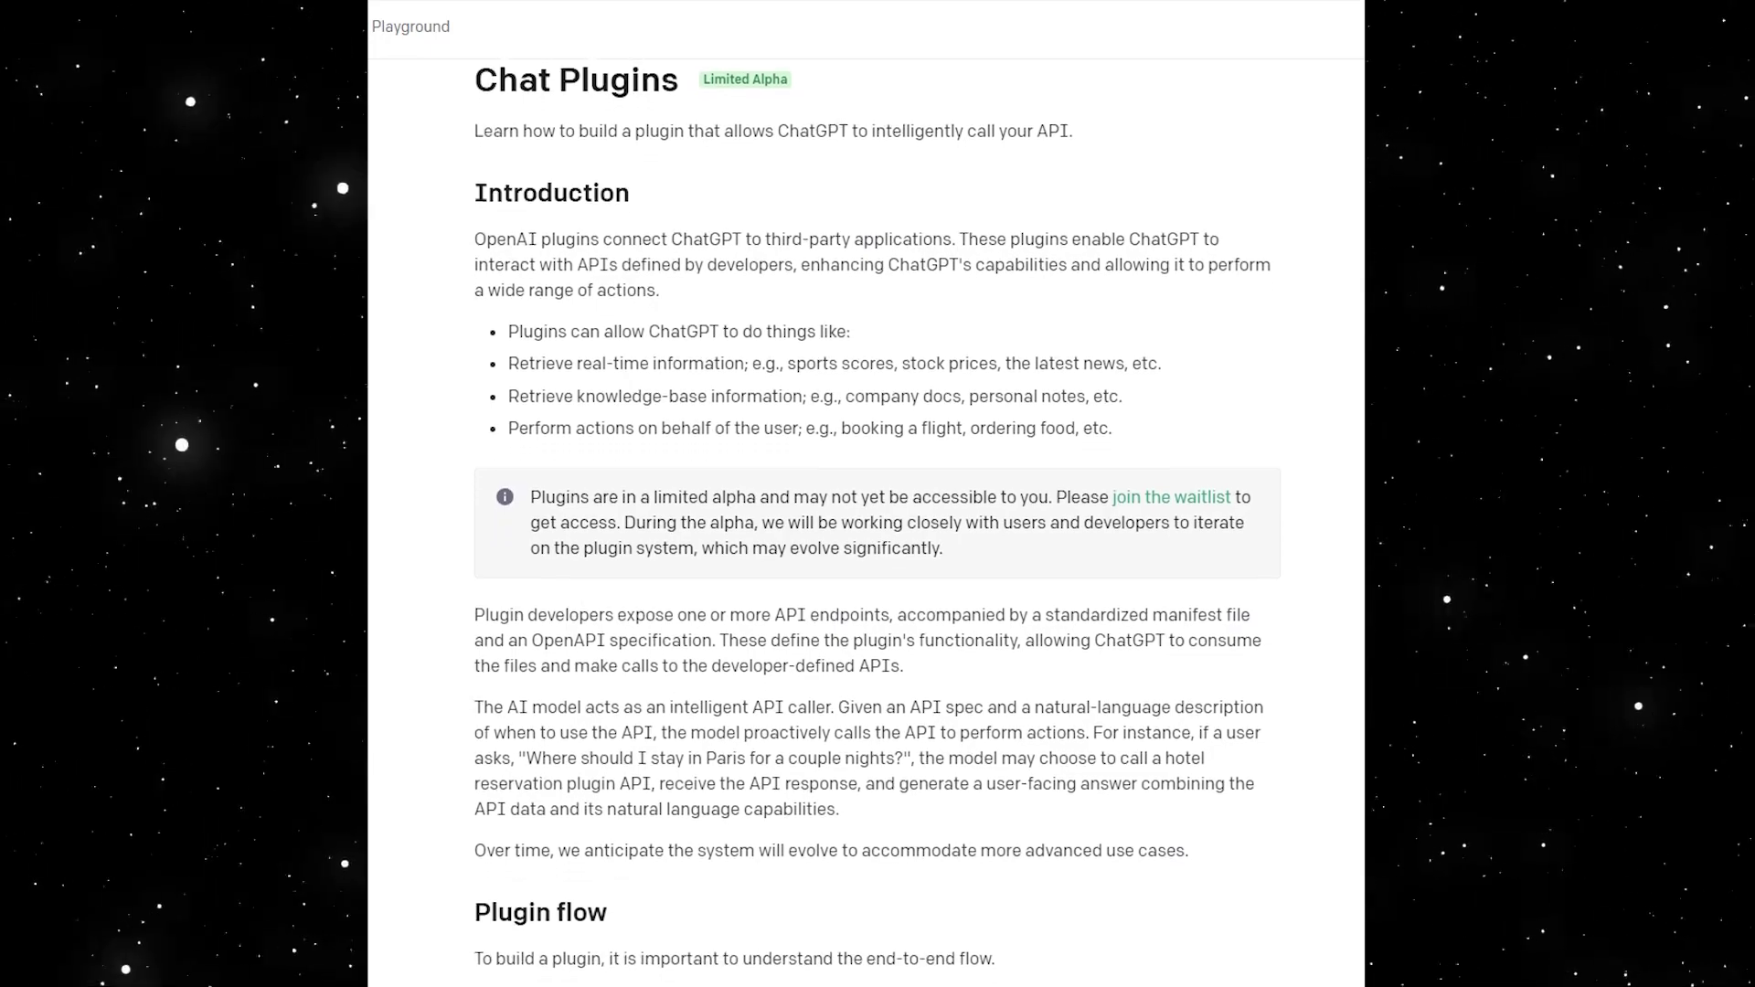